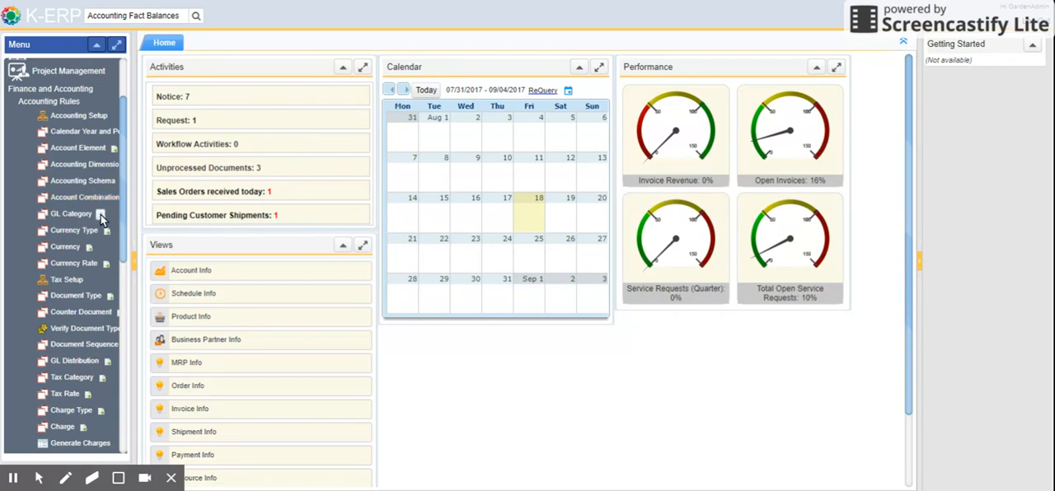
# Open the Tax Rate window from the Accounting Rules group
pyautogui.scroll(-2, 99, 219)
pyautogui.scroll(2, 97, 224)
pyautogui.scroll(-2, 66, 288)
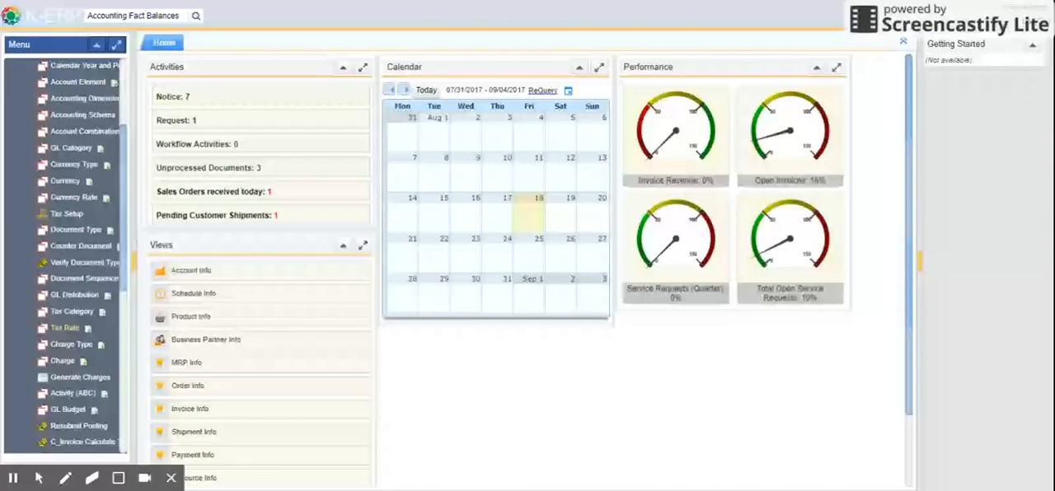
pyautogui.click(70, 330)
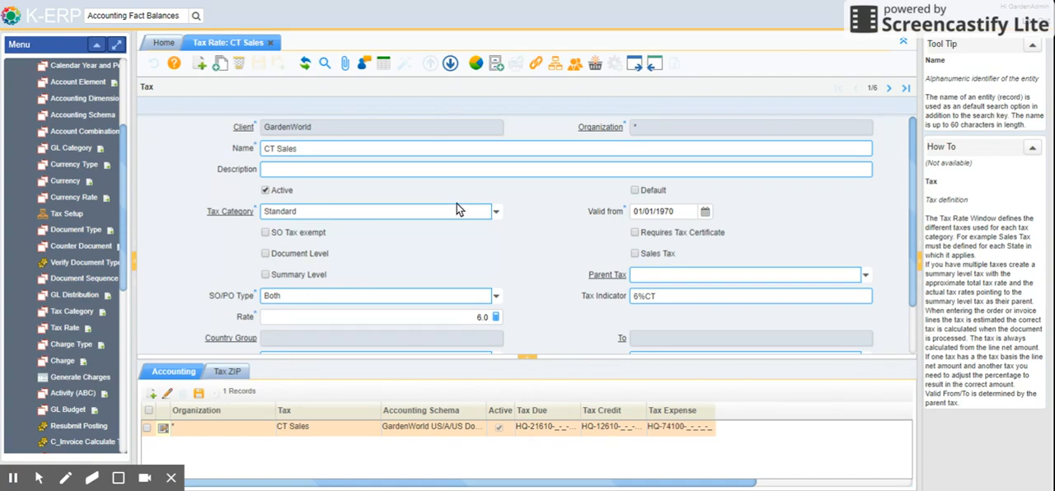
# Find the GST tax in the list of tax rates, examine its record details, and close the Tax Rate window
pyautogui.click(384, 63)
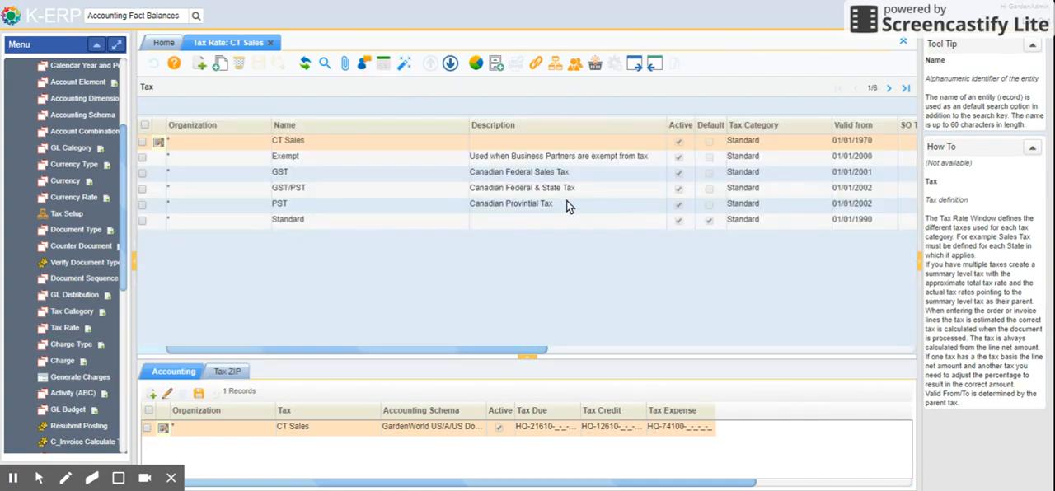
pyautogui.click(316, 175)
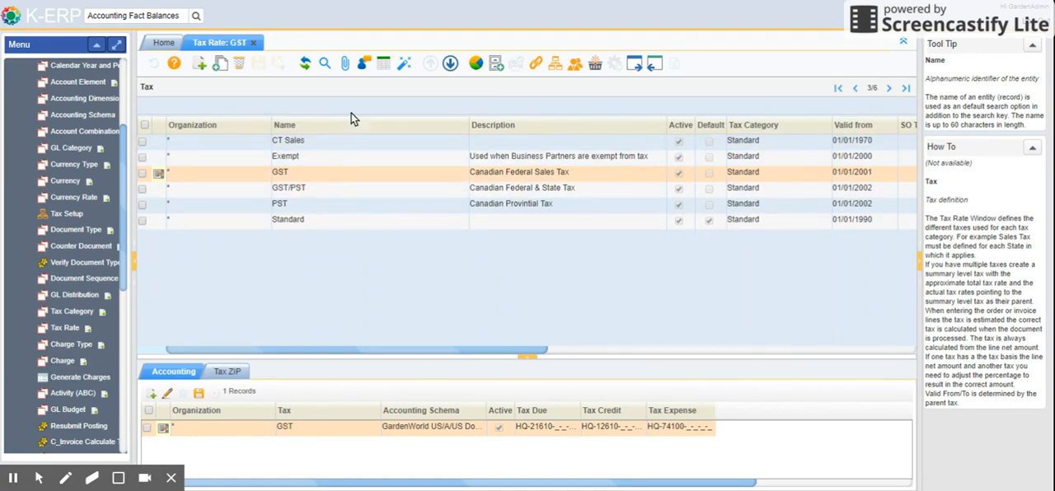
pyautogui.click(383, 66)
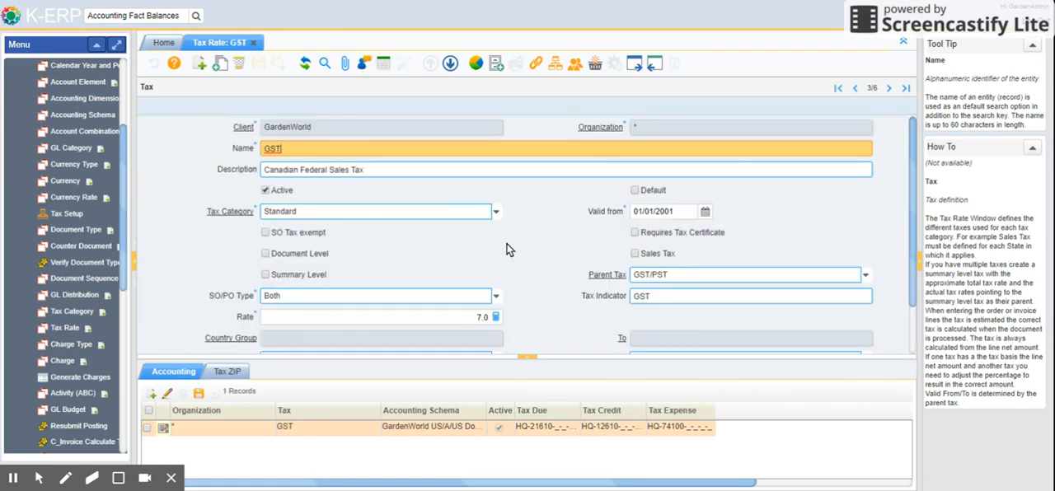
pyautogui.scroll(-2, 524, 241)
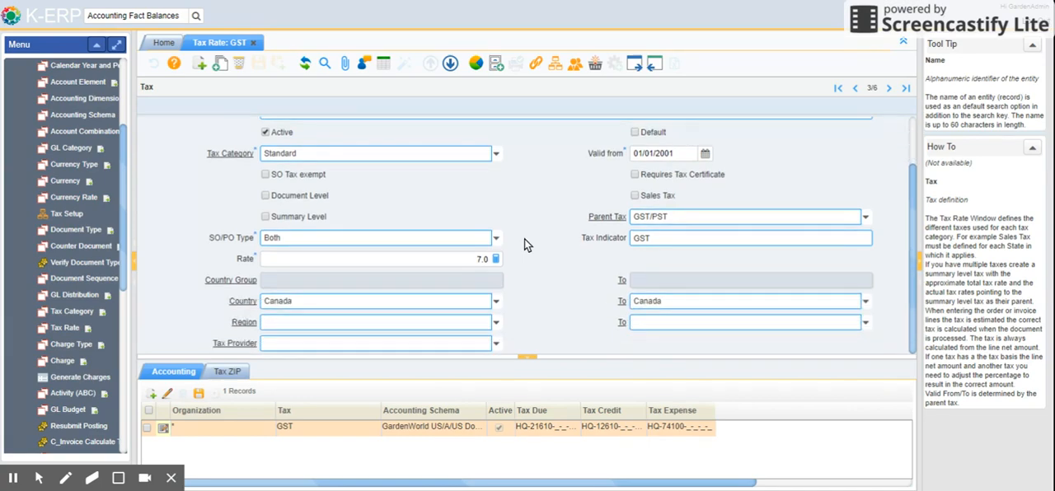
pyautogui.scroll(2, 524, 239)
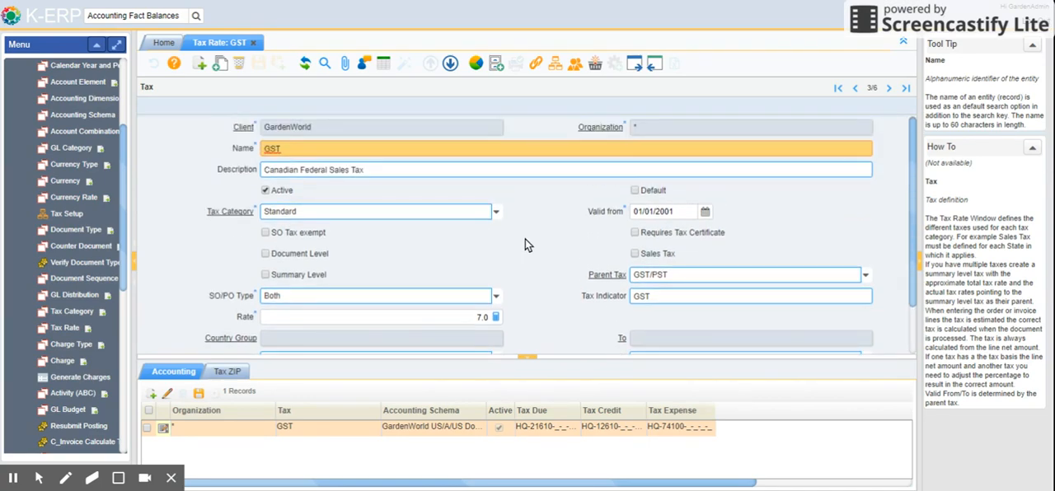
pyautogui.click(255, 45)
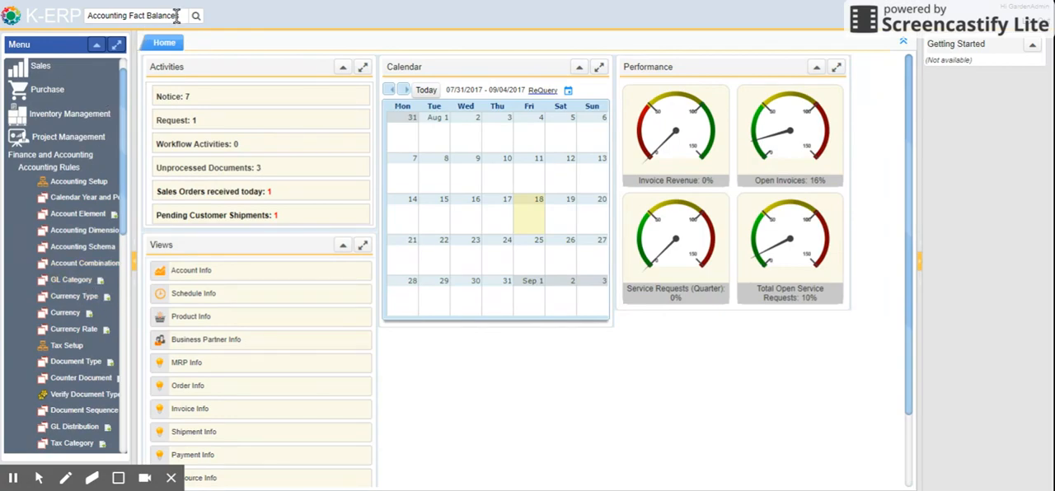
# Replace the menu search text with "gl j" and open the GL Journal window
pyautogui.moveTo(84, 14); pyautogui.dragTo(256, 13)
pyautogui.press('BackSpace')
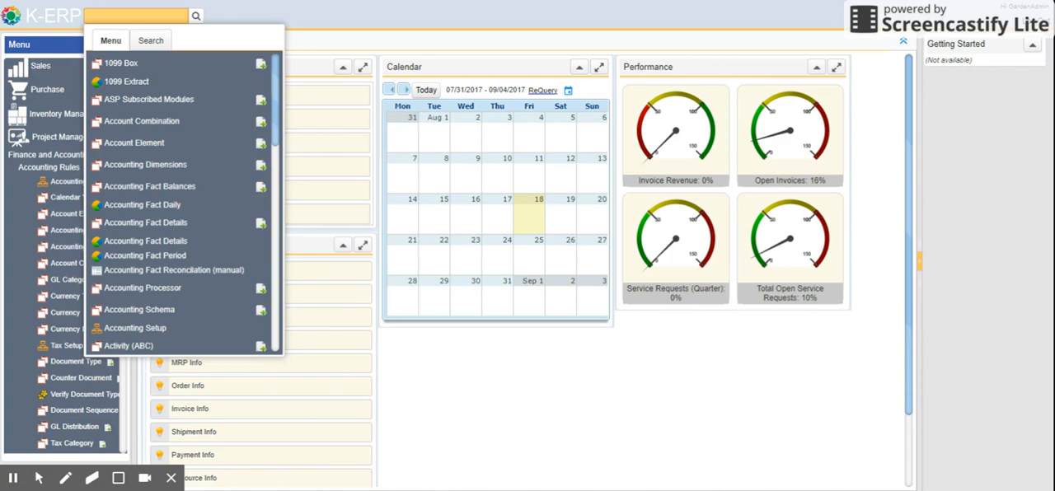
pyautogui.scroll(-10, 183, 204)
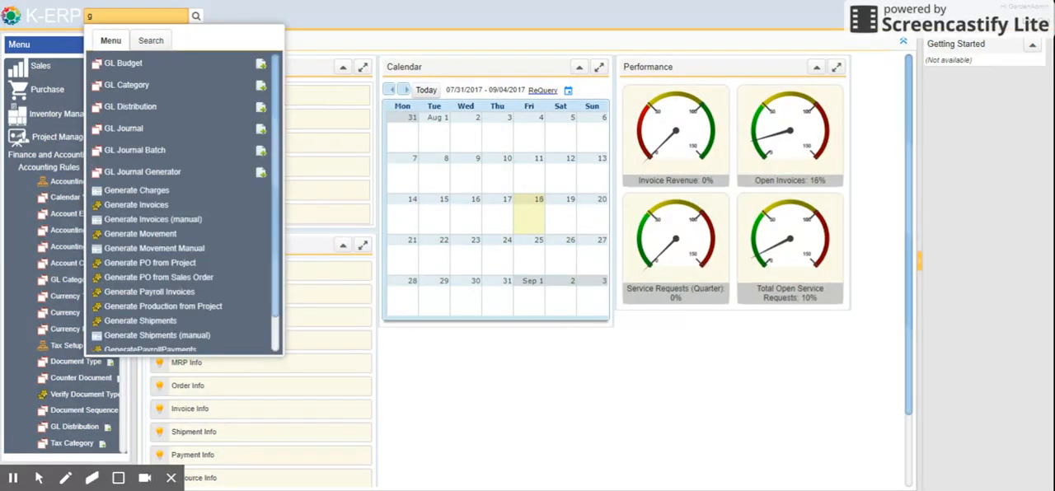
pyautogui.write('gl j')
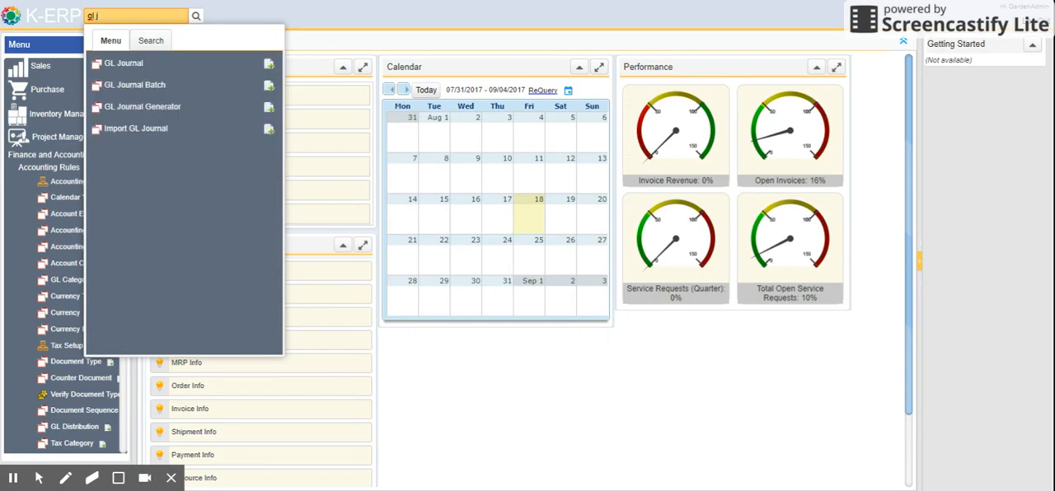
pyautogui.click(161, 64)
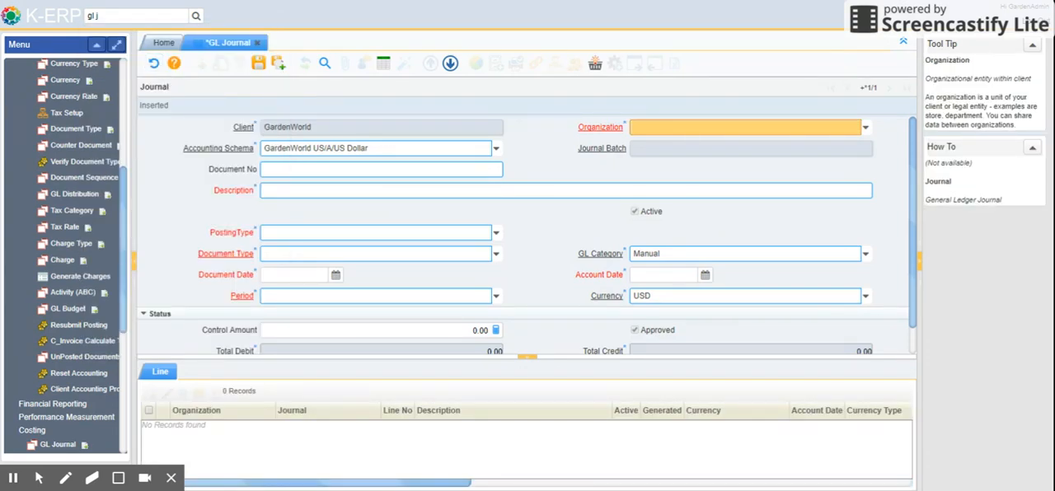
# Look over the new journal's fields and set its document type to GL Journal
pyautogui.scroll(-1, 388, 181)
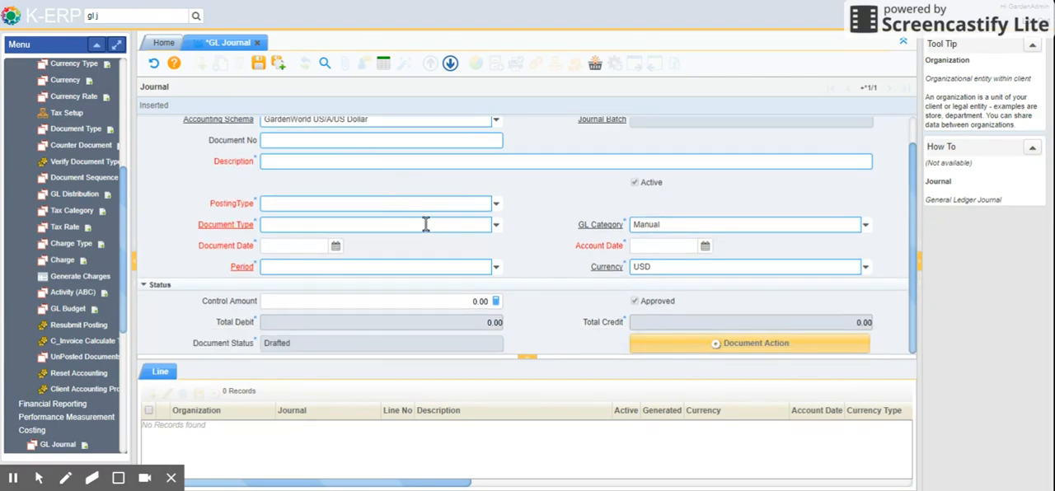
pyautogui.scroll(1, 424, 254)
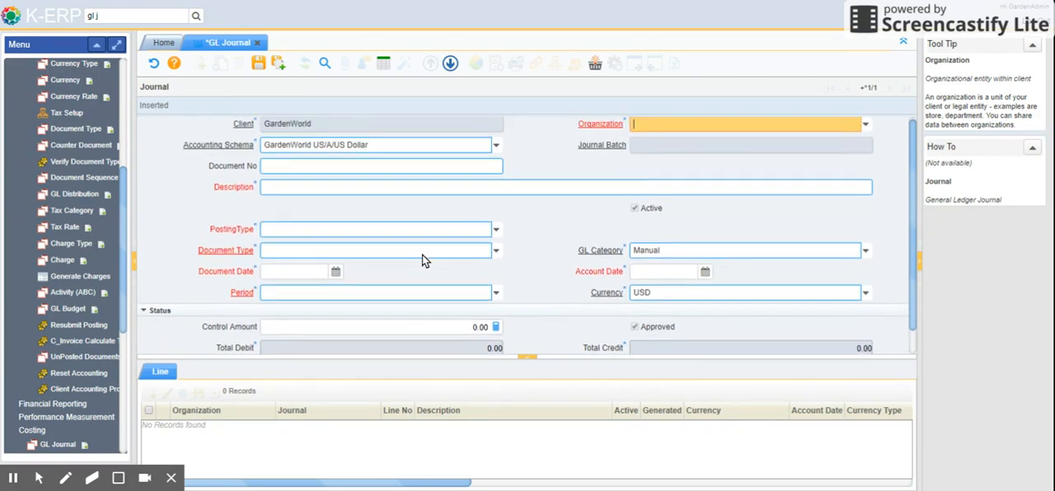
pyautogui.scroll(-1, 424, 255)
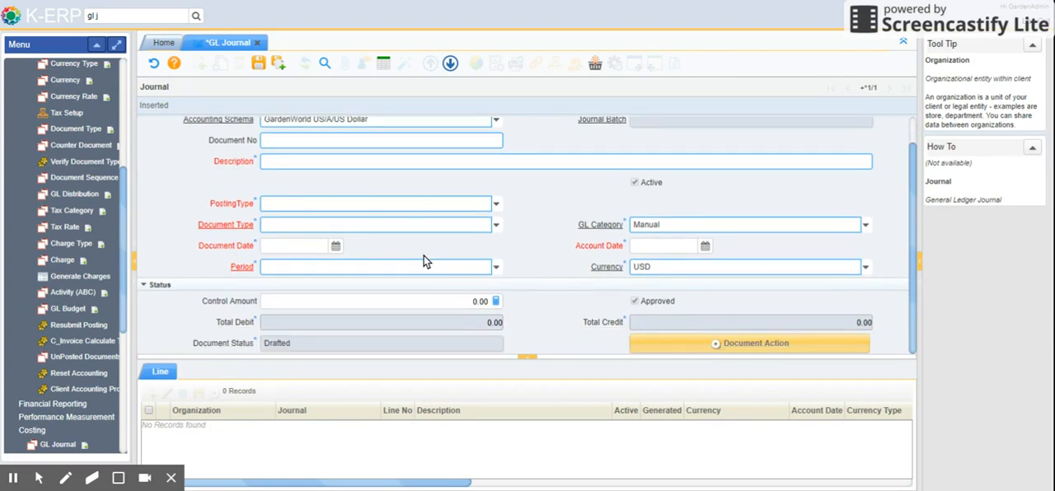
pyautogui.click(495, 225)
pyautogui.click(382, 242)
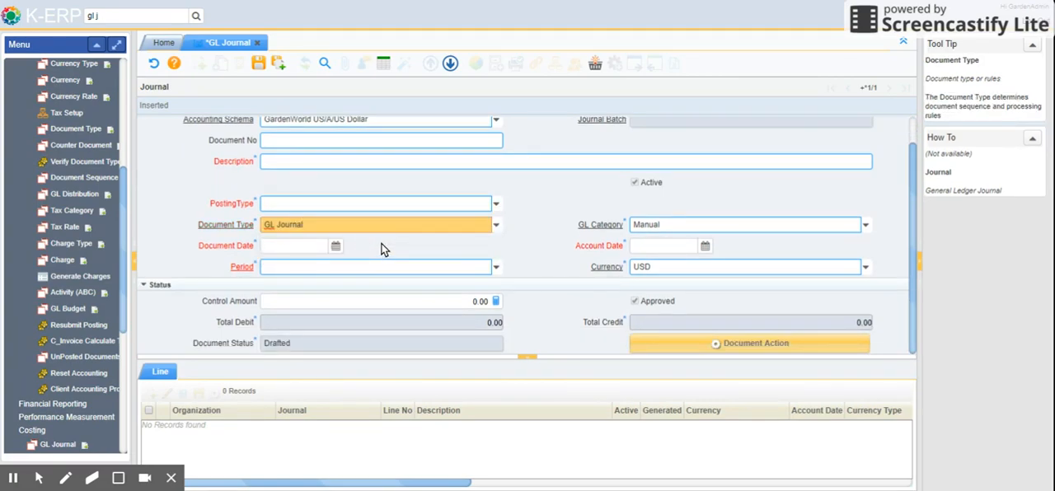
pyautogui.scroll(1, 378, 235)
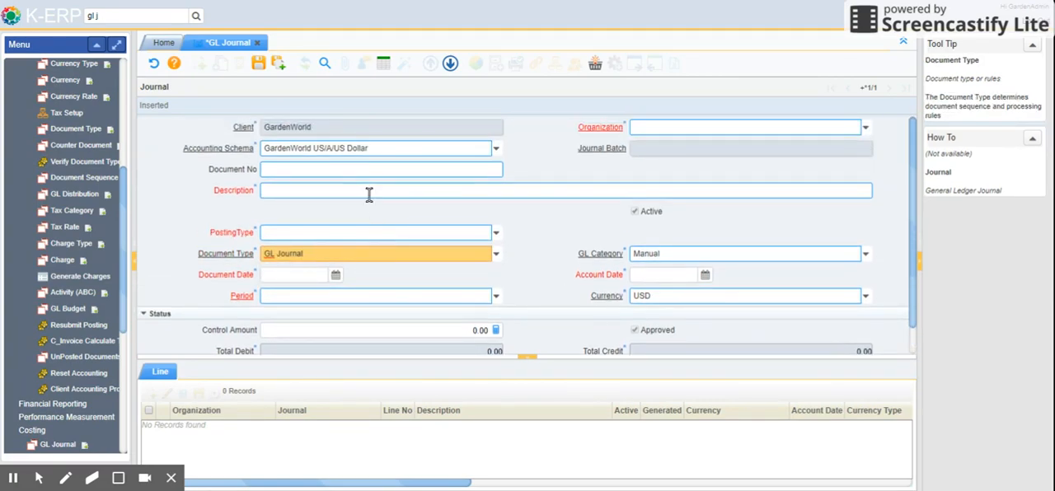
# Set the journal's organization to Fertilizer and enter "asdfasdf" as its description
pyautogui.click(864, 127)
pyautogui.click(729, 147)
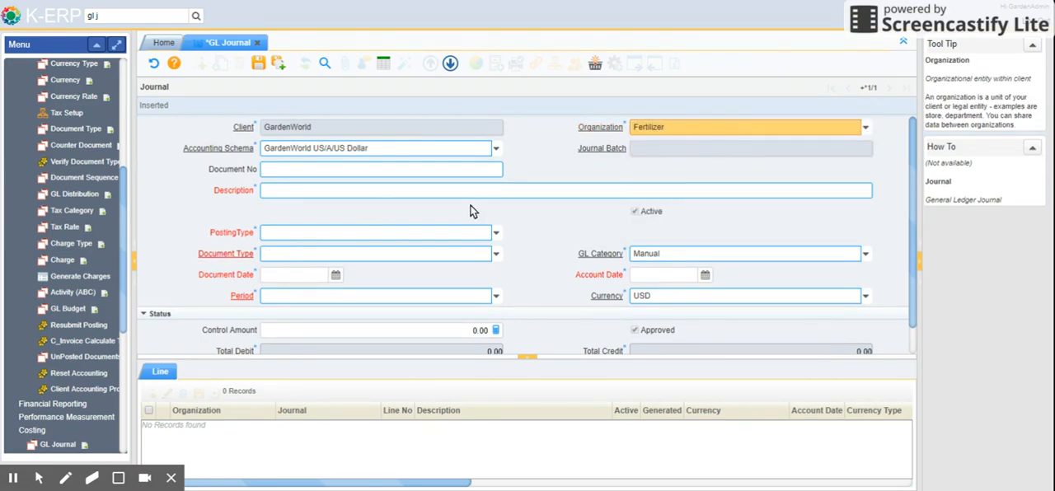
pyautogui.click(373, 190)
pyautogui.write('asdfasdf')
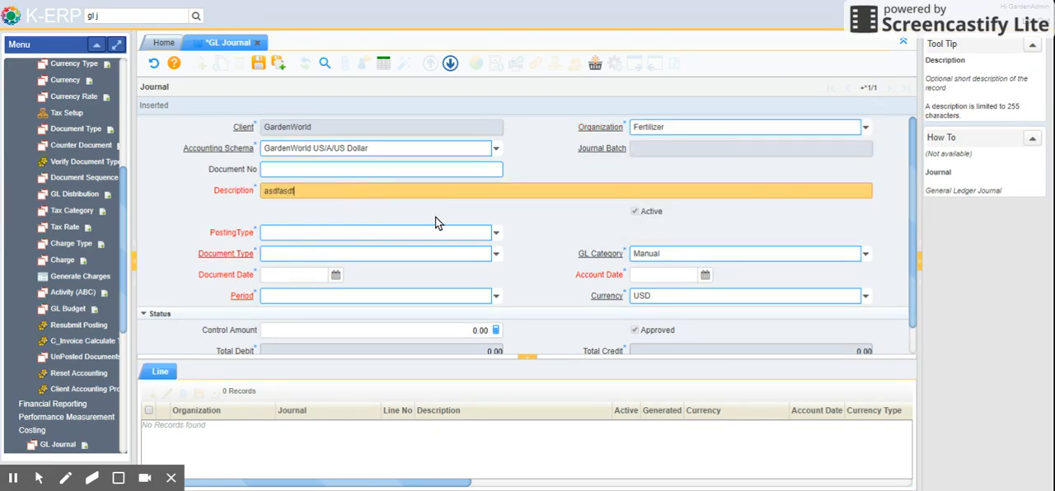
pyautogui.click(436, 217)
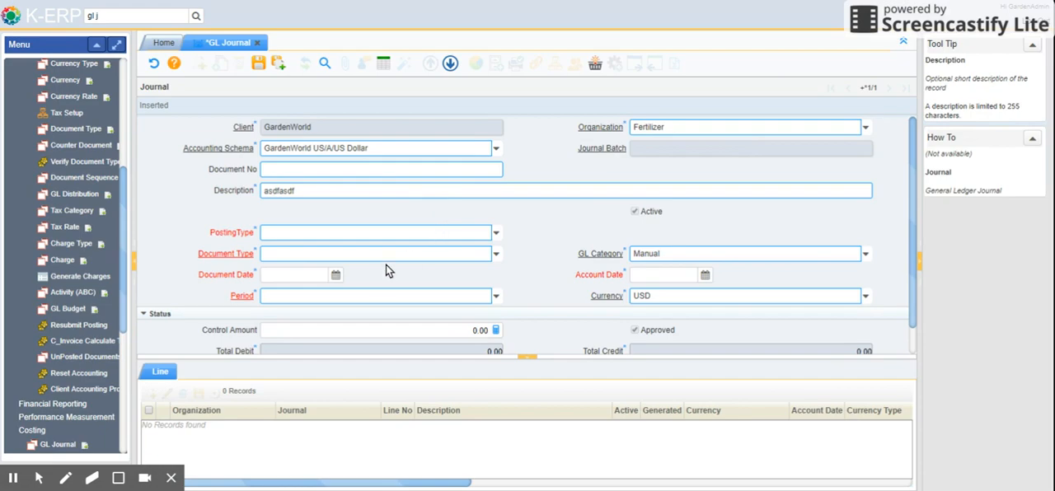
# Set the journal's posting type to Actual and its document type to GL Journal
pyautogui.click(498, 234)
pyautogui.click(367, 250)
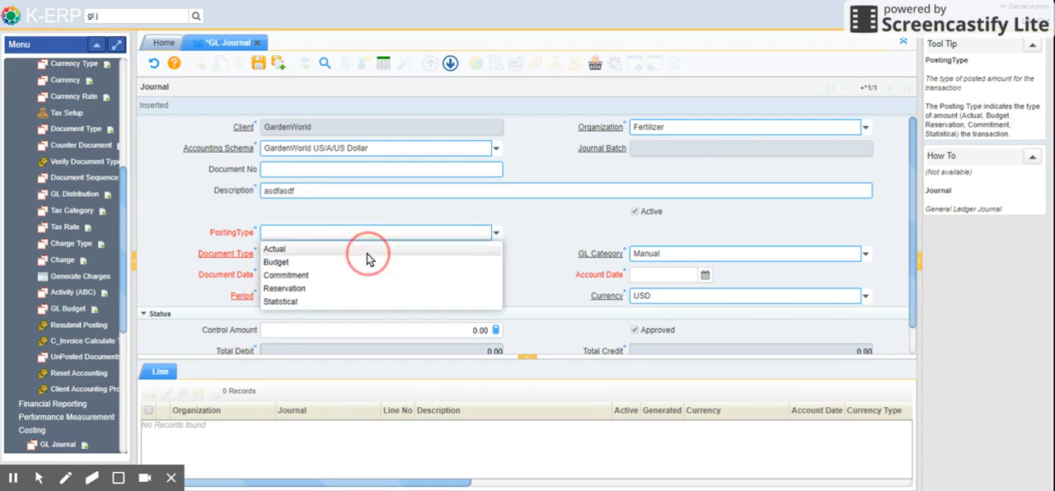
pyautogui.click(495, 234)
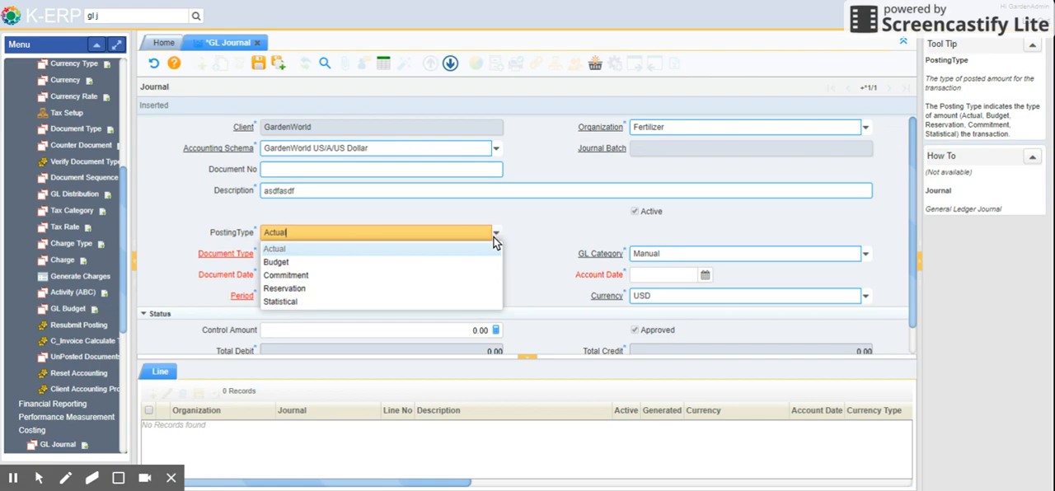
pyautogui.click(495, 237)
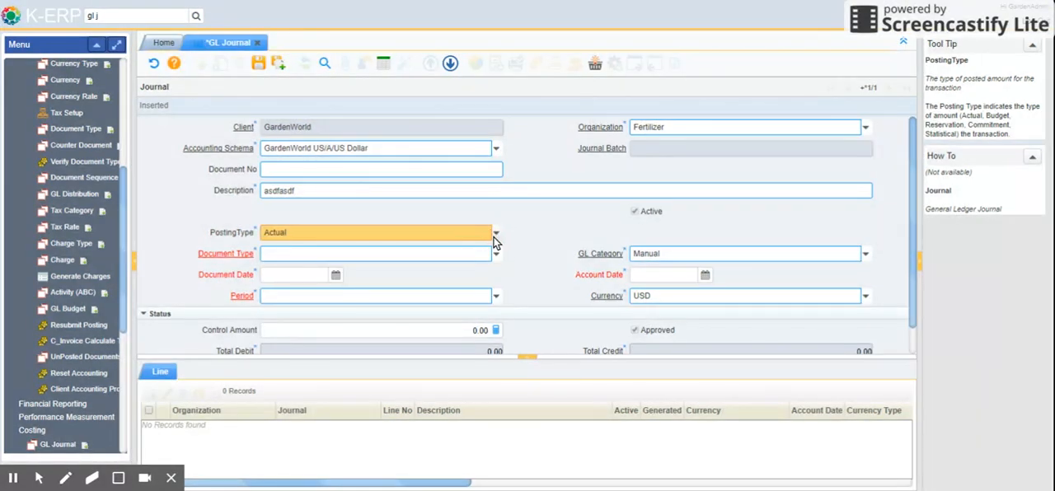
pyautogui.click(495, 258)
pyautogui.click(428, 274)
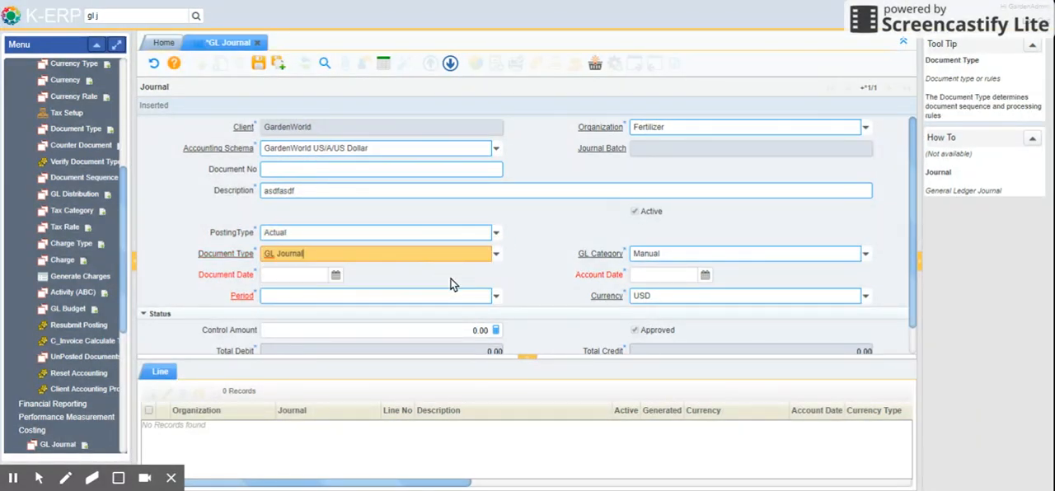
# Set the document date to 08/03/2017 and the control amount to 100, and save the journal
pyautogui.click(335, 245)
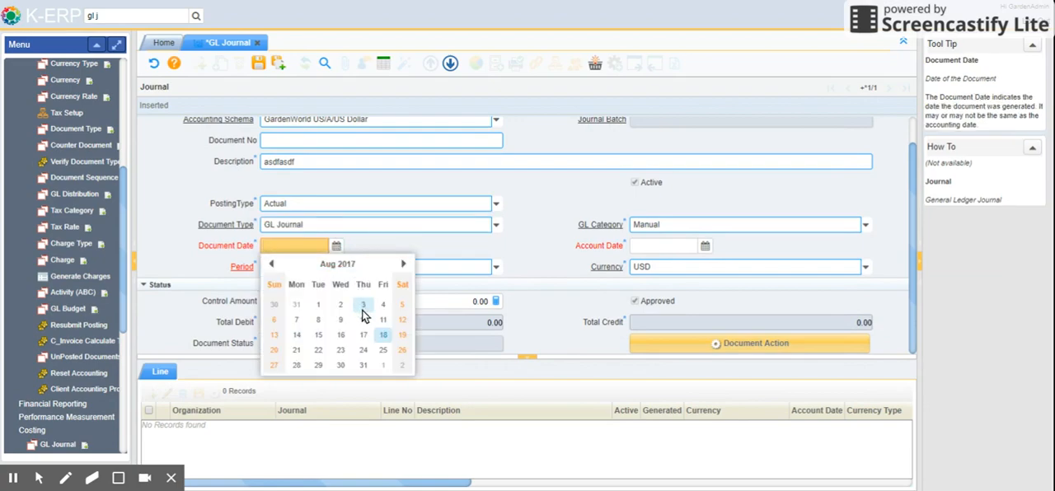
pyautogui.click(366, 303)
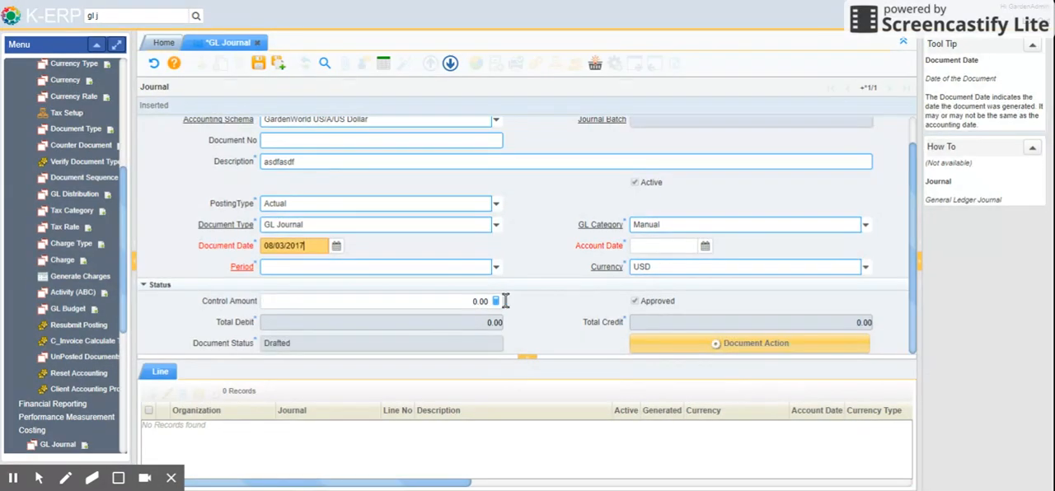
pyautogui.click(433, 304)
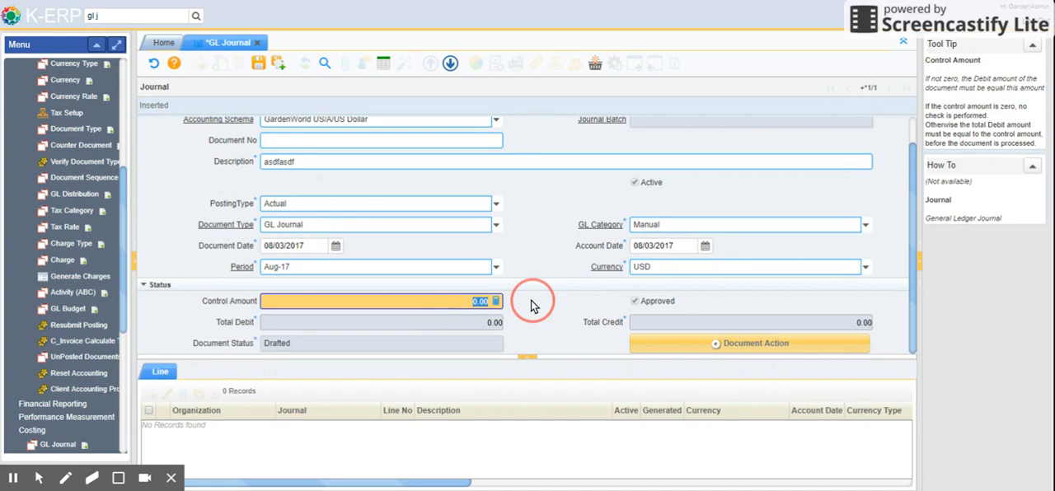
pyautogui.write('100')
pyautogui.press('Tab')
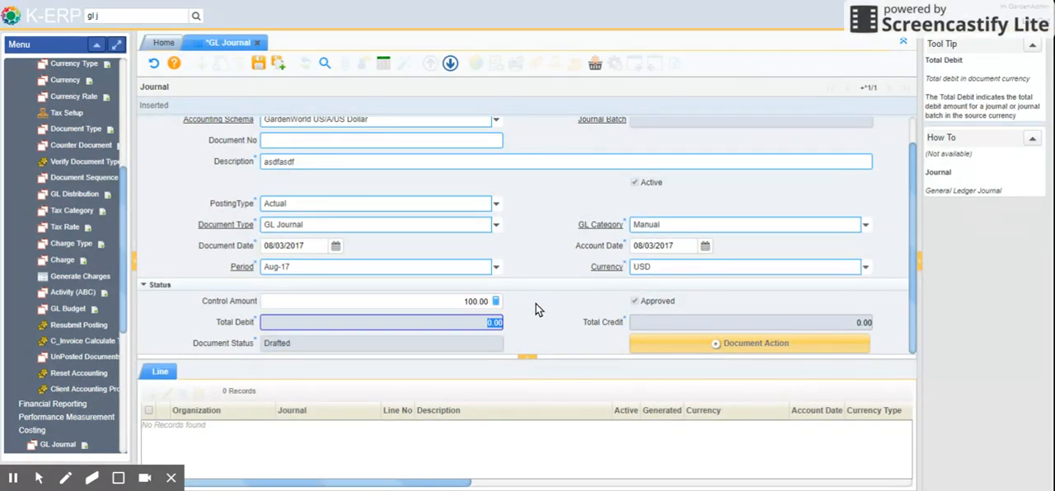
pyautogui.click(260, 70)
# Start a journal line, examine its account choices and source debit and credit fields, and return to the journal without saving the line
pyautogui.click(160, 372)
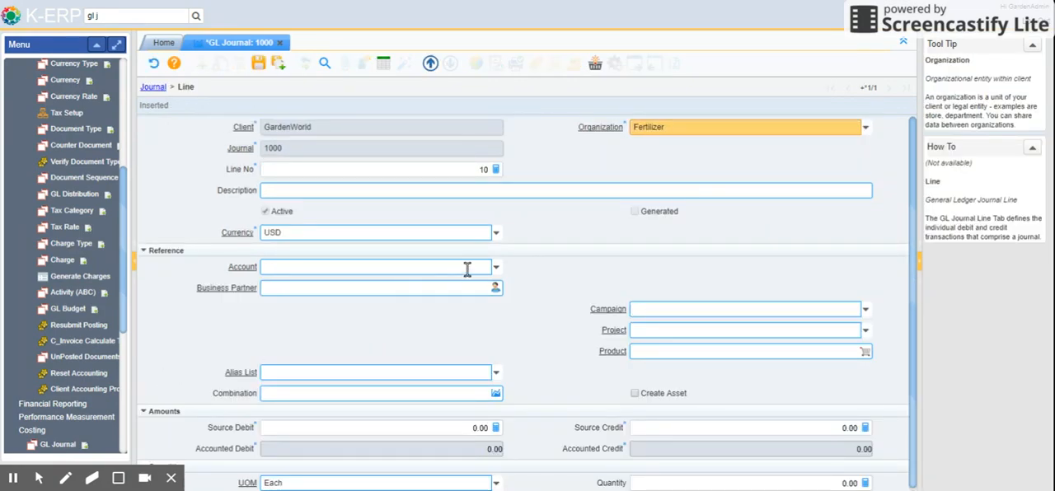
pyautogui.click(495, 268)
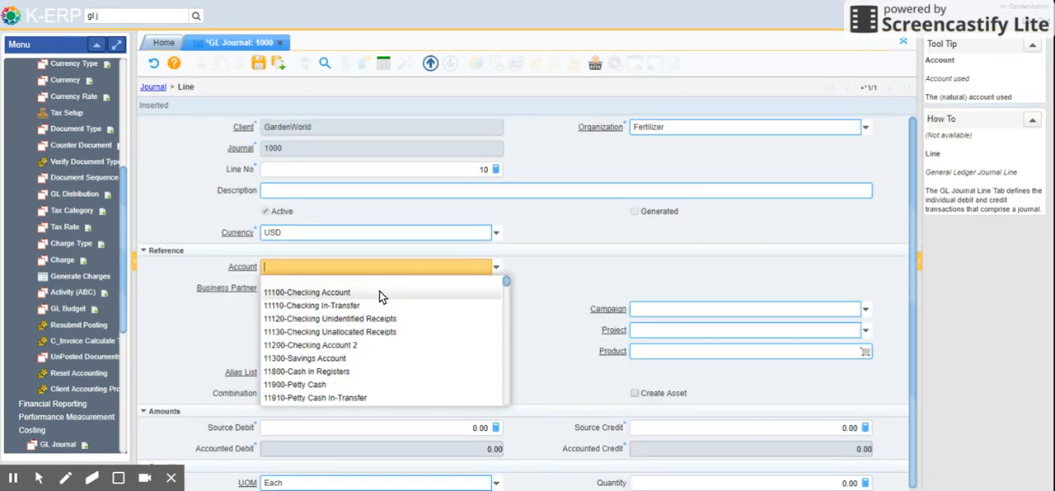
pyautogui.scroll(-10, 365, 363)
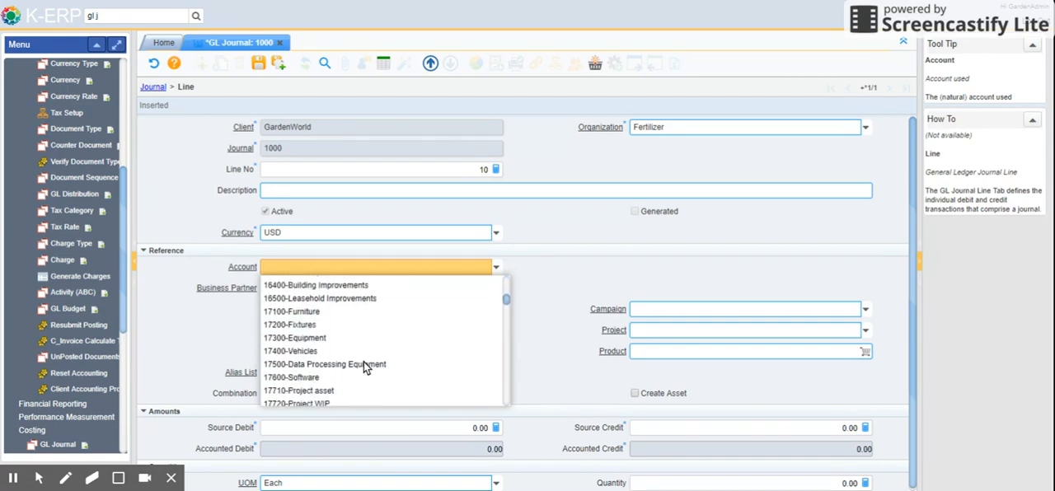
pyautogui.scroll(-10, 364, 363)
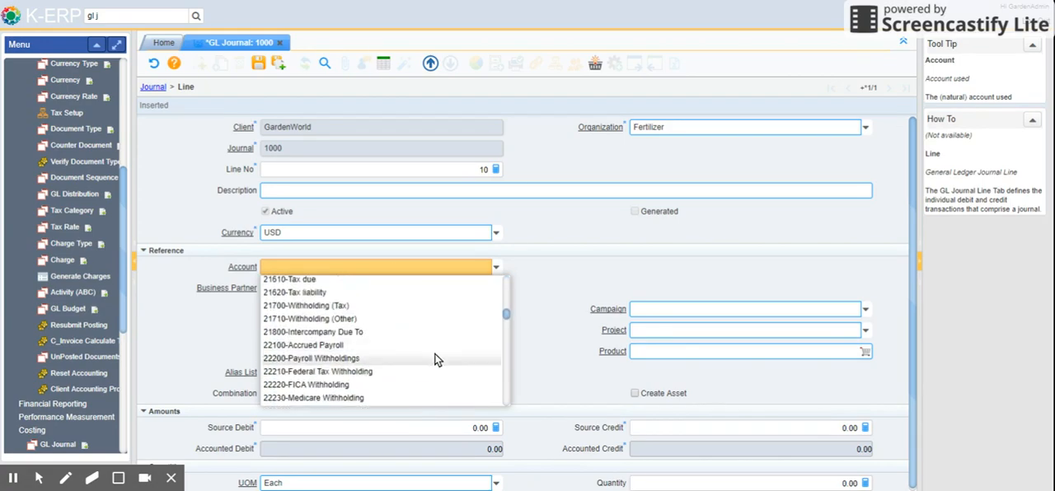
pyautogui.click(550, 281)
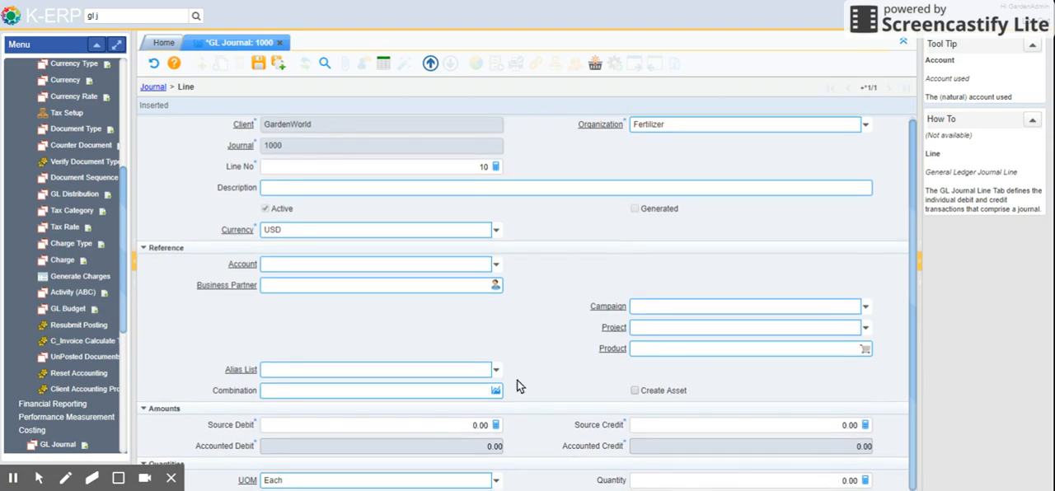
pyautogui.click(470, 424)
pyautogui.click(857, 425)
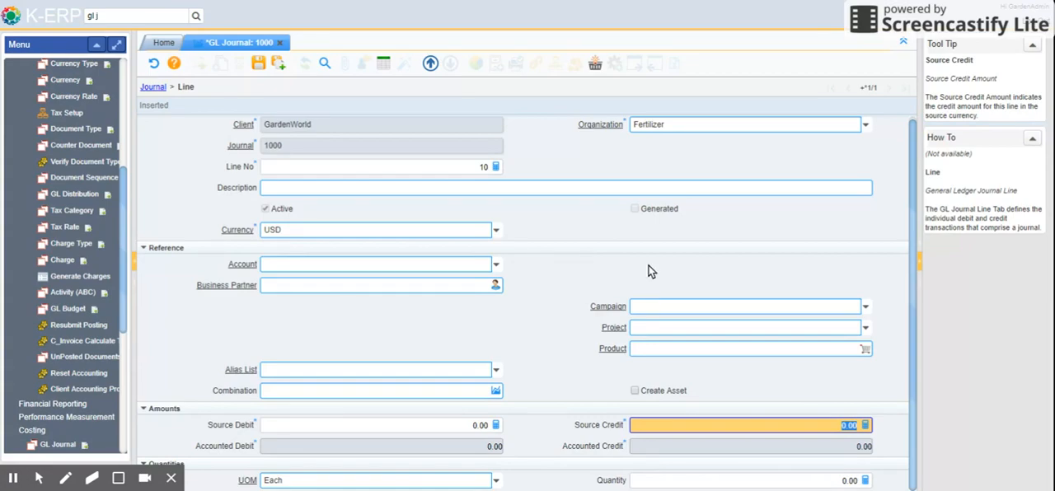
pyautogui.click(153, 86)
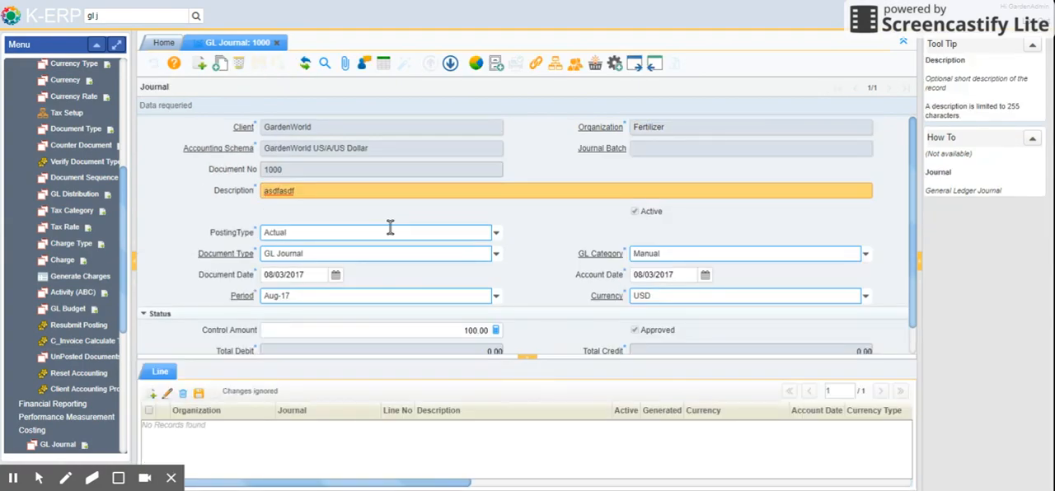
# Review the journal's total debit and total credit fields and its Document Action dialog, leaving the journal uncompleted
pyautogui.scroll(-1, 438, 256)
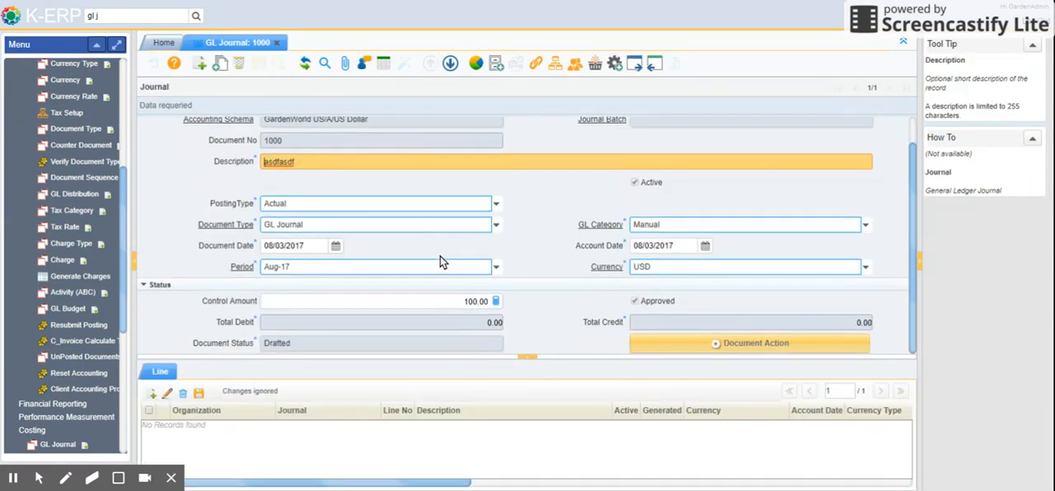
pyautogui.click(824, 322)
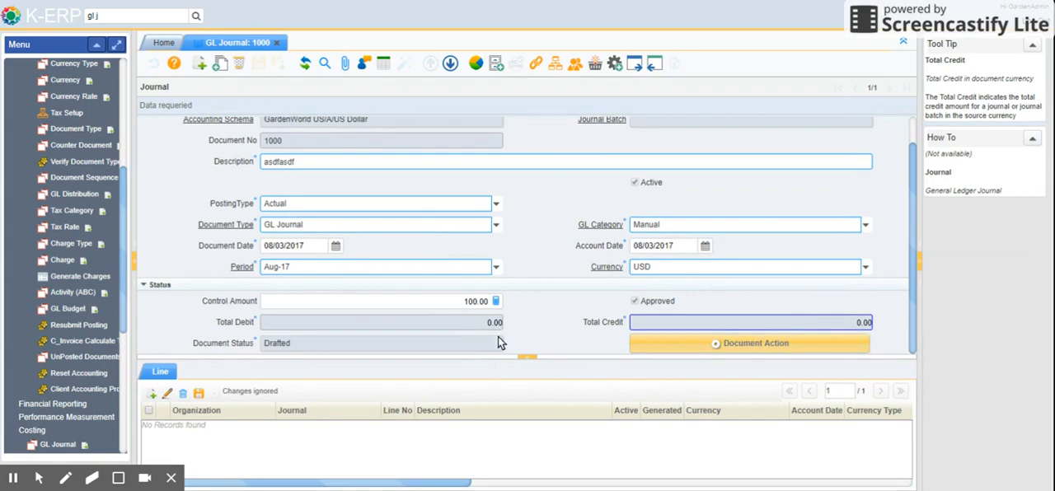
pyautogui.click(482, 321)
pyautogui.click(874, 322)
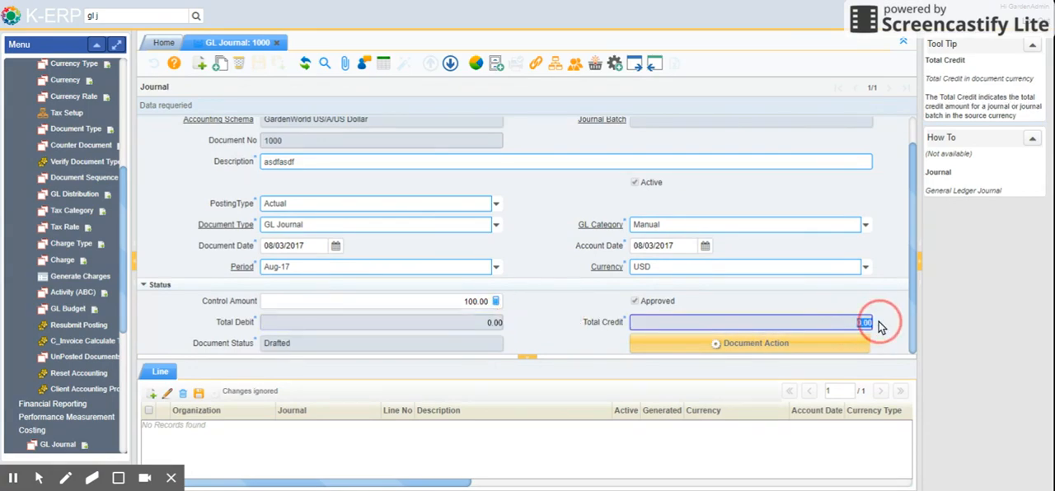
pyautogui.click(797, 344)
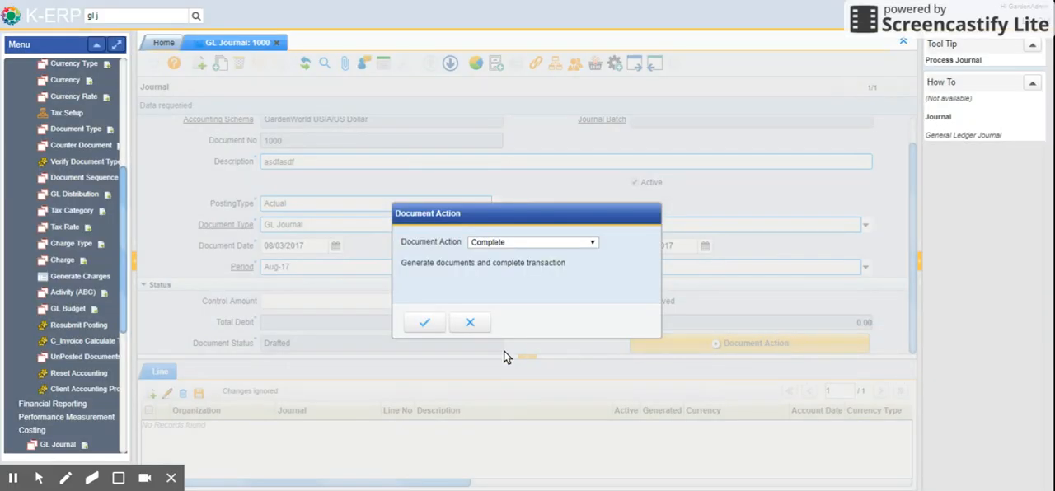
pyautogui.click(472, 324)
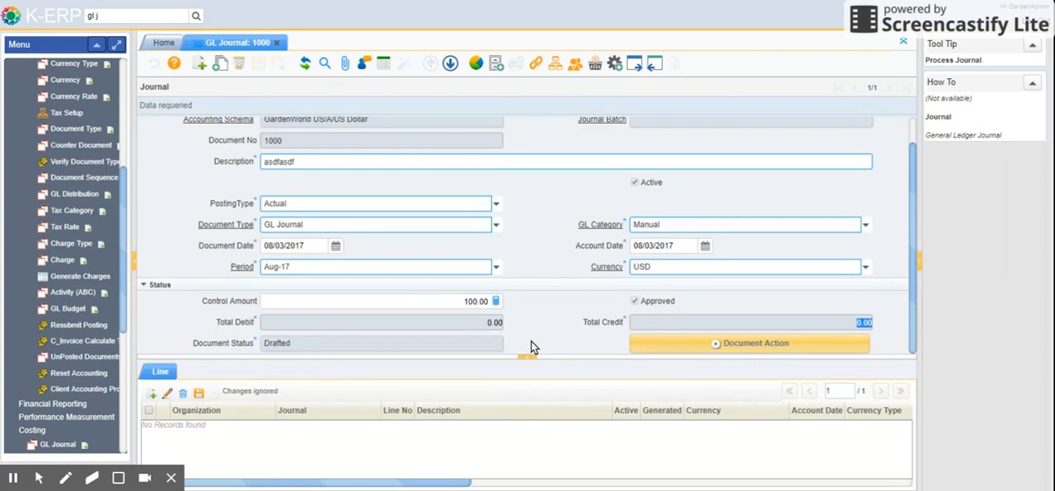
# Search the menu for "account e", open Account Element, and view the GardenWorld Account record as a list and as a form
pyautogui.moveTo(131, 16); pyautogui.dragTo(66, 16)
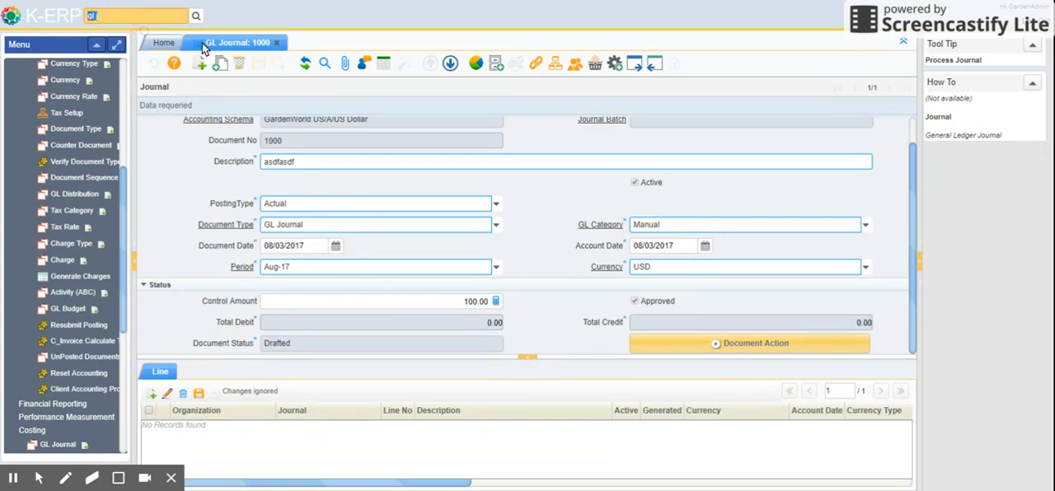
pyautogui.write('acco')
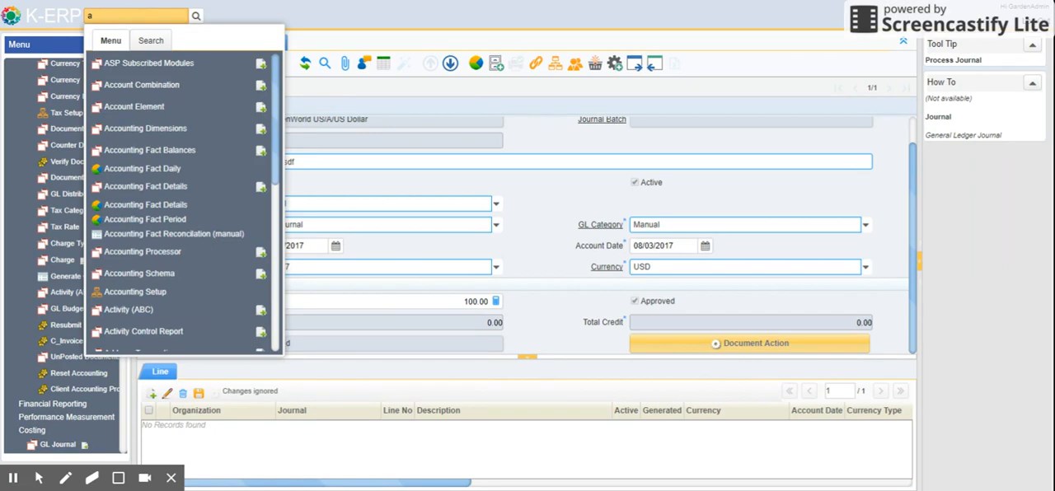
pyautogui.write('unt e')
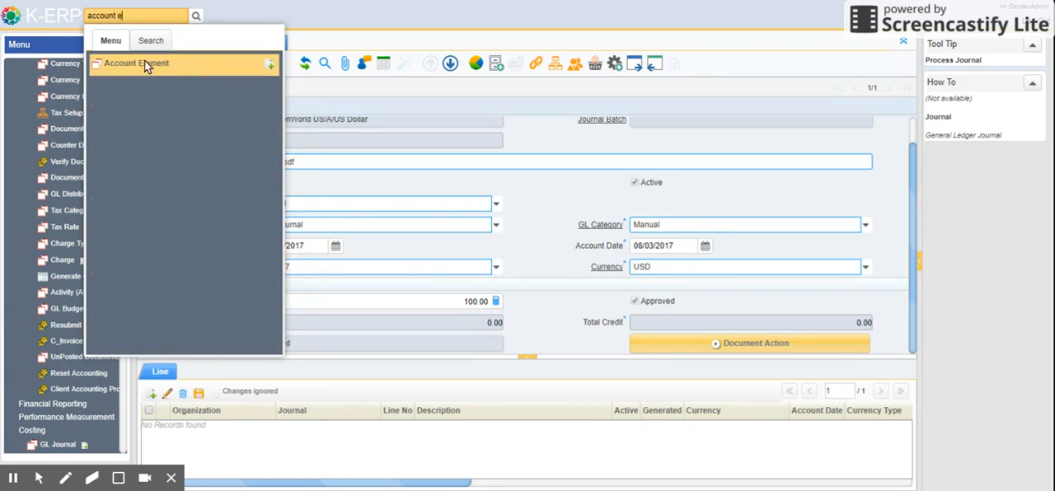
pyautogui.click(139, 61)
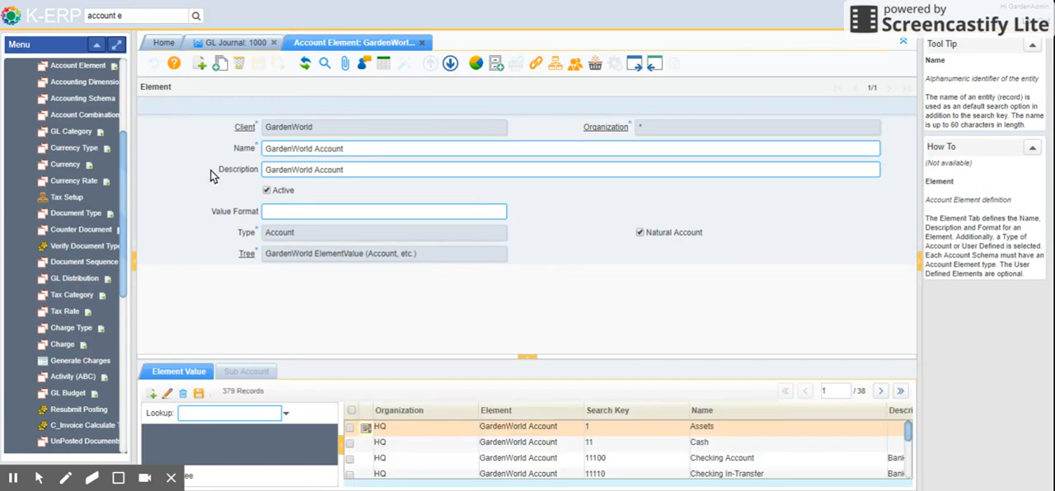
pyautogui.click(391, 65)
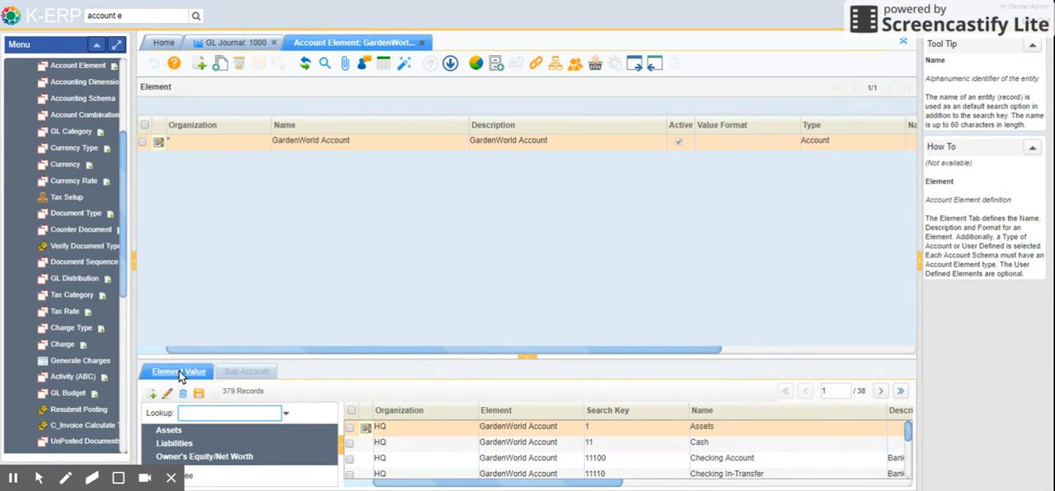
pyautogui.click(383, 64)
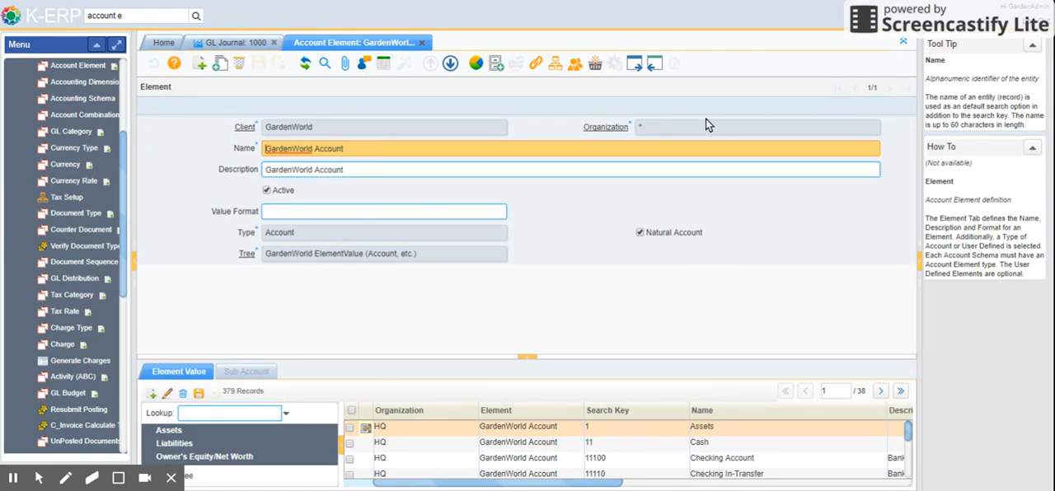
# Open the element values, expand Assets and Investments in the account tree, and review the Tax-Exempt Securities account
pyautogui.click(180, 373)
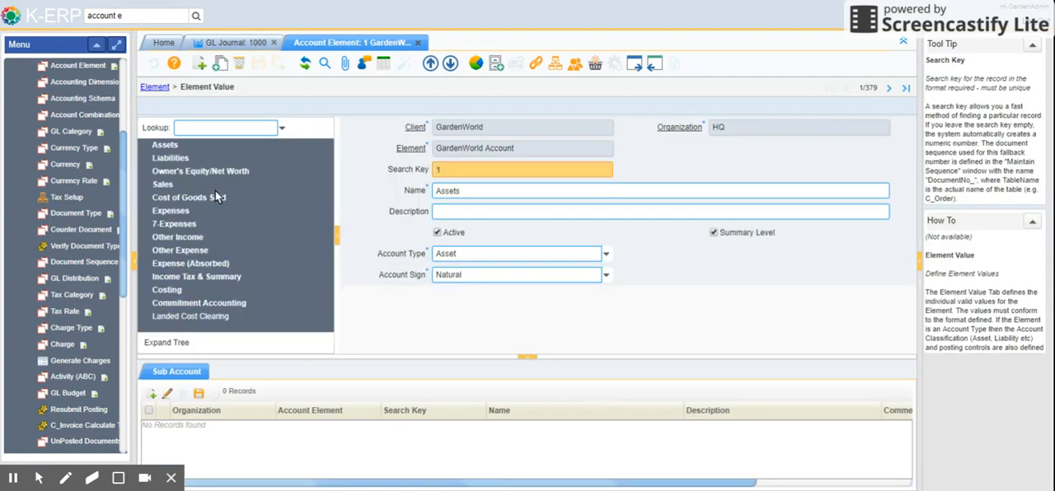
pyautogui.click(168, 149)
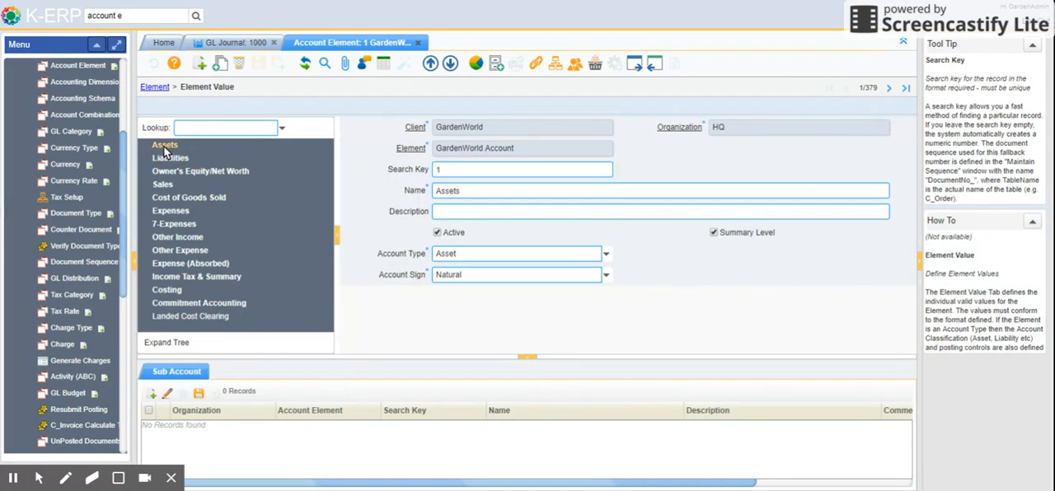
pyautogui.click(146, 147)
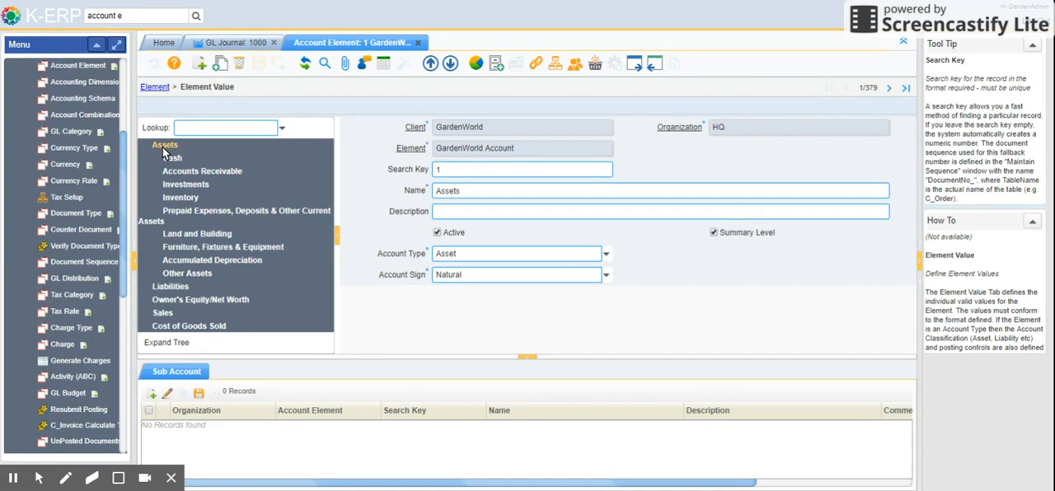
pyautogui.click(182, 186)
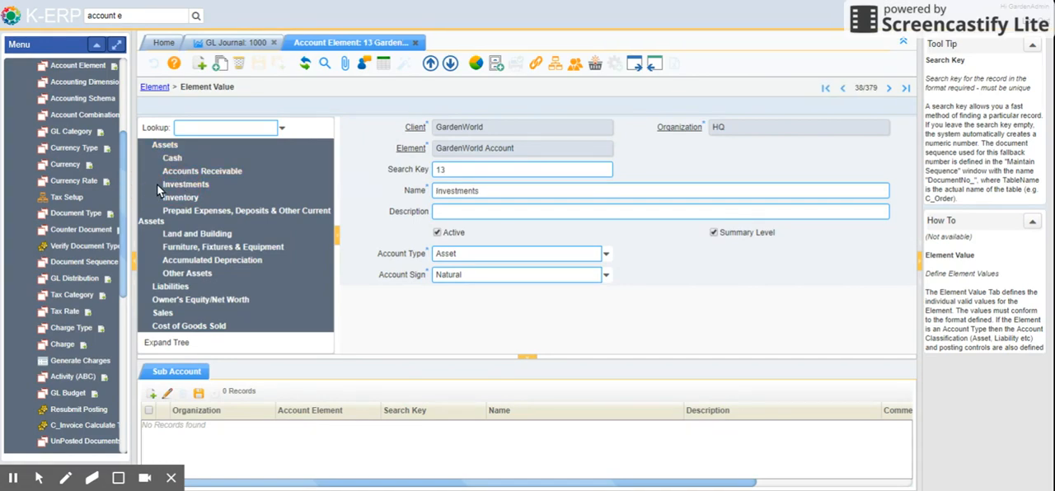
pyautogui.click(159, 186)
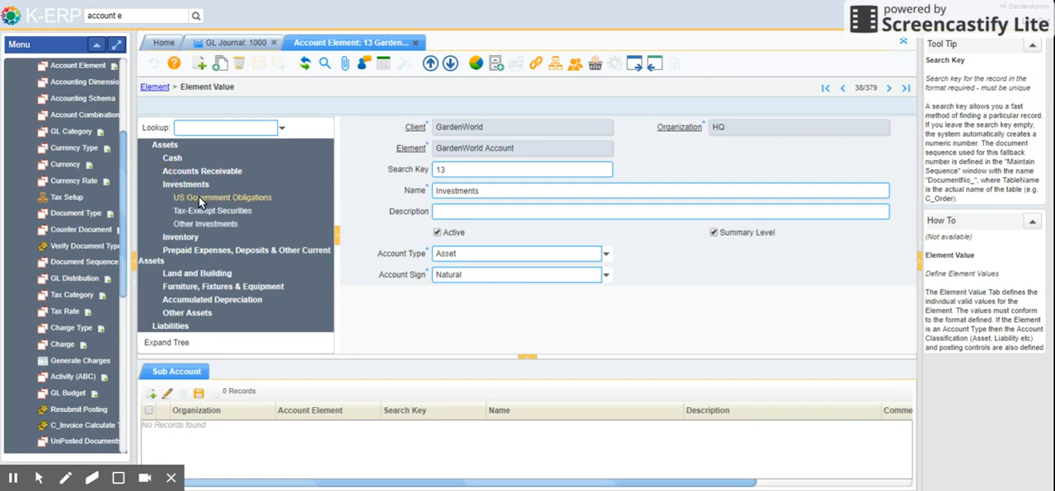
pyautogui.click(188, 210)
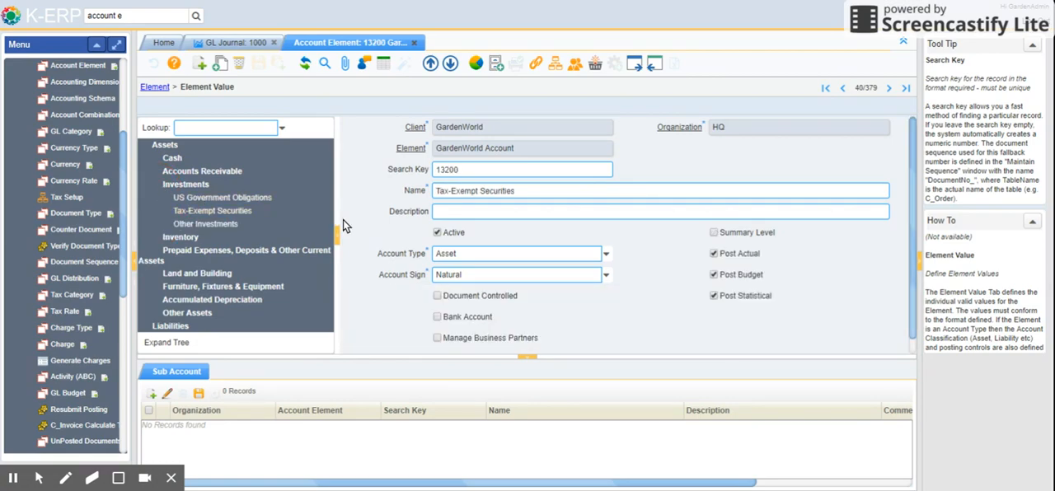
pyautogui.scroll(-1, 585, 231)
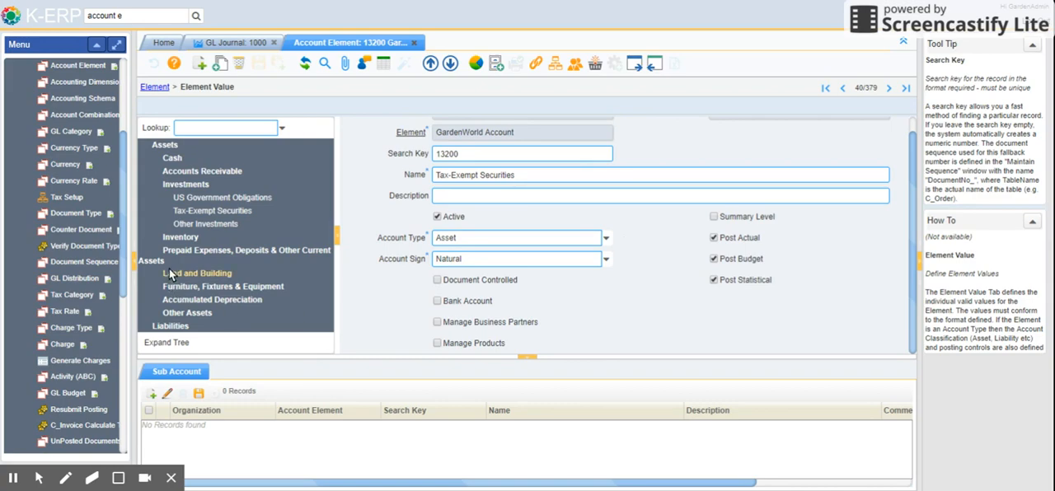
# Expand Inventory in the account tree and view the details of the Product asset account
pyautogui.click(156, 237)
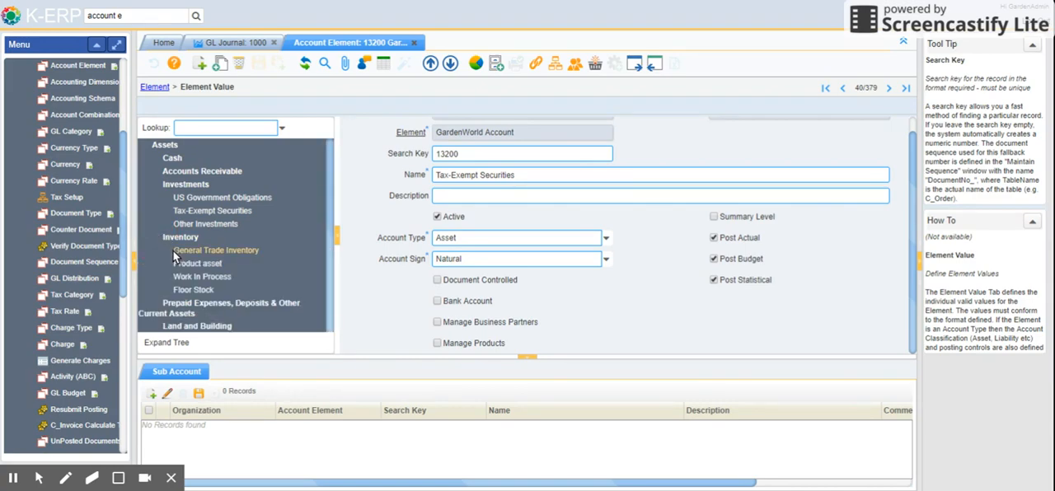
pyautogui.click(172, 265)
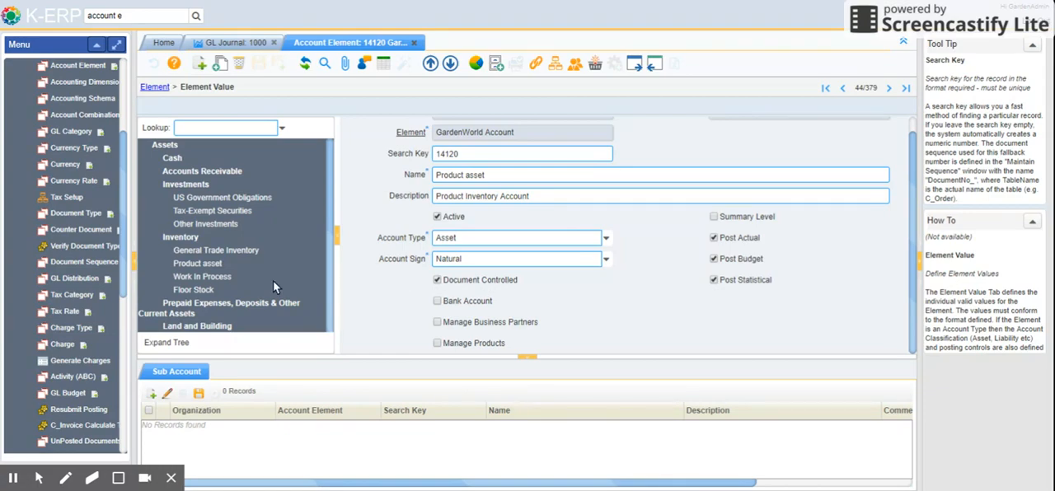
pyautogui.scroll(-1, 280, 239)
pyautogui.scroll(1, 281, 240)
# Examine the available Account Type and Account Sign choices and the remaining settings of the Product asset account without changing them
pyautogui.click(608, 241)
pyautogui.click(608, 240)
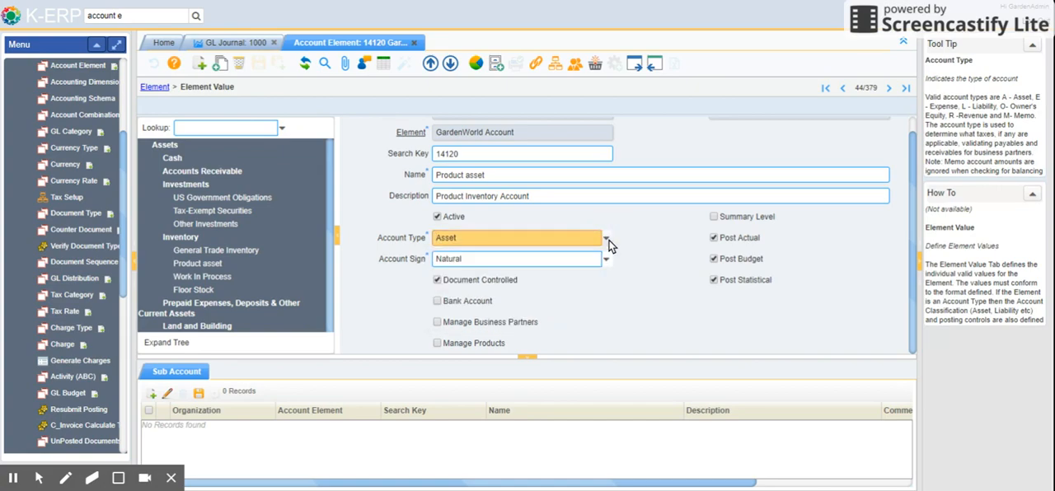
pyautogui.click(607, 240)
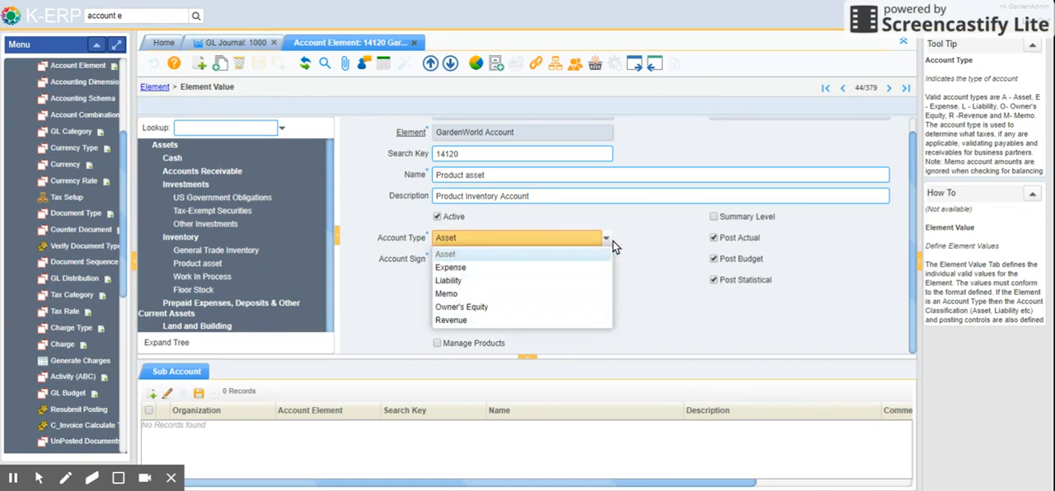
pyautogui.click(612, 241)
pyautogui.click(607, 258)
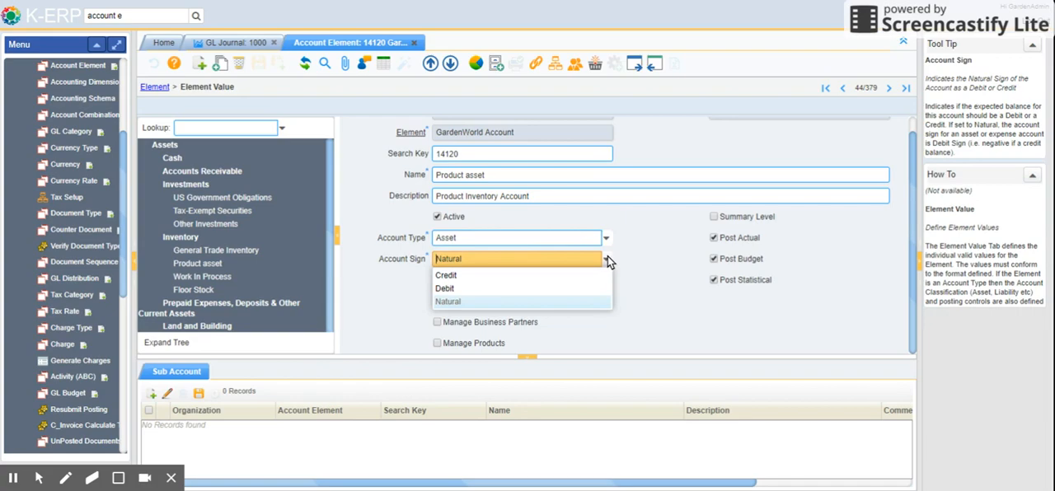
pyautogui.click(639, 239)
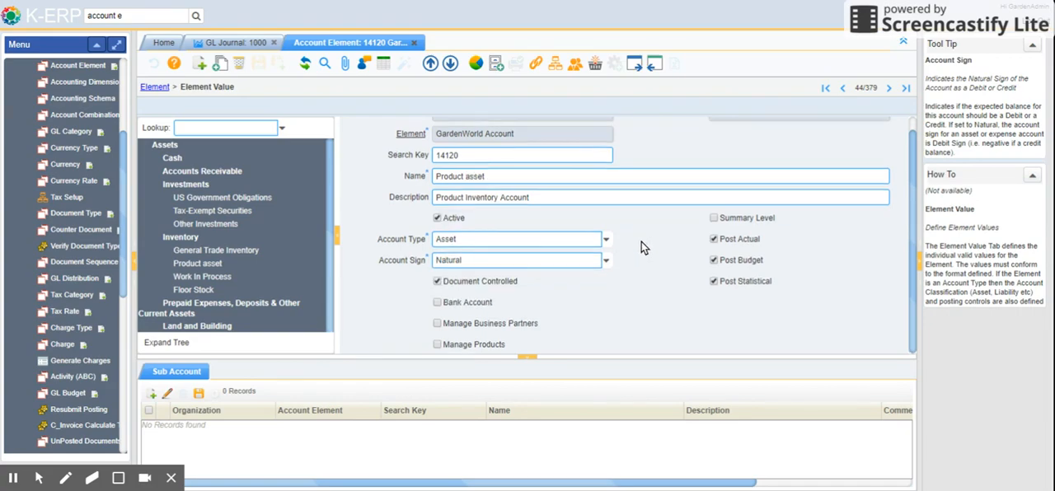
pyautogui.scroll(1, 642, 246)
pyautogui.scroll(-1, 641, 243)
pyautogui.scroll(1, 683, 238)
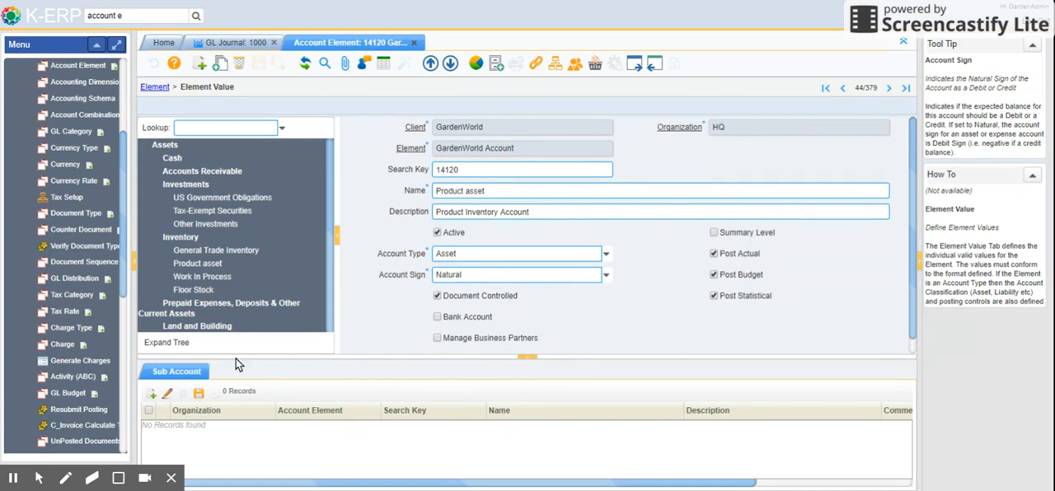
# Inspect the fields of a new sub-account for Product asset, and close the Account Element window without saving one
pyautogui.click(190, 372)
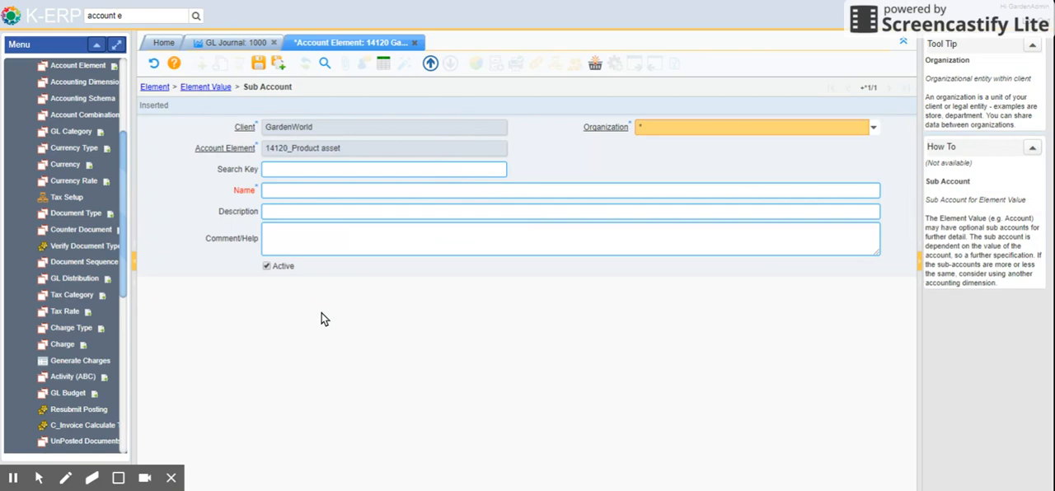
pyautogui.click(212, 88)
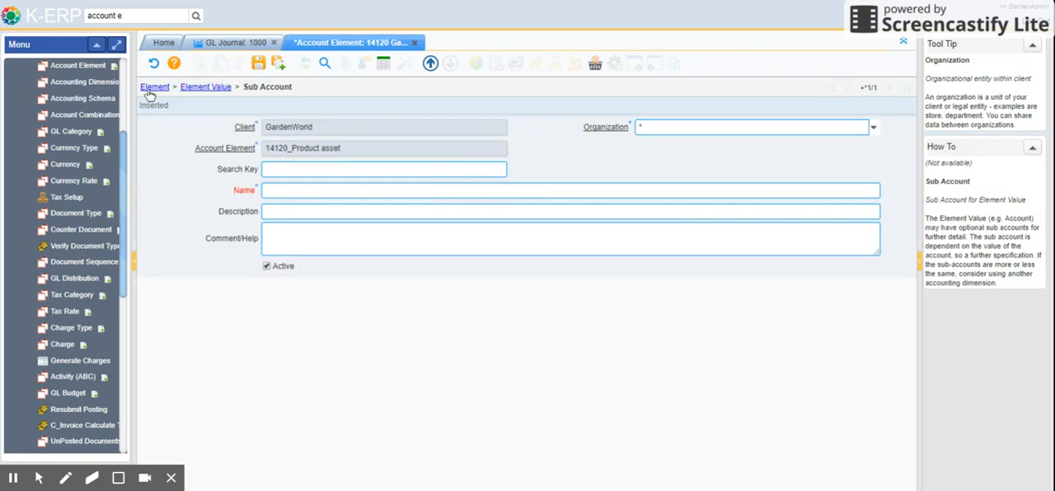
pyautogui.scroll(-1, 249, 237)
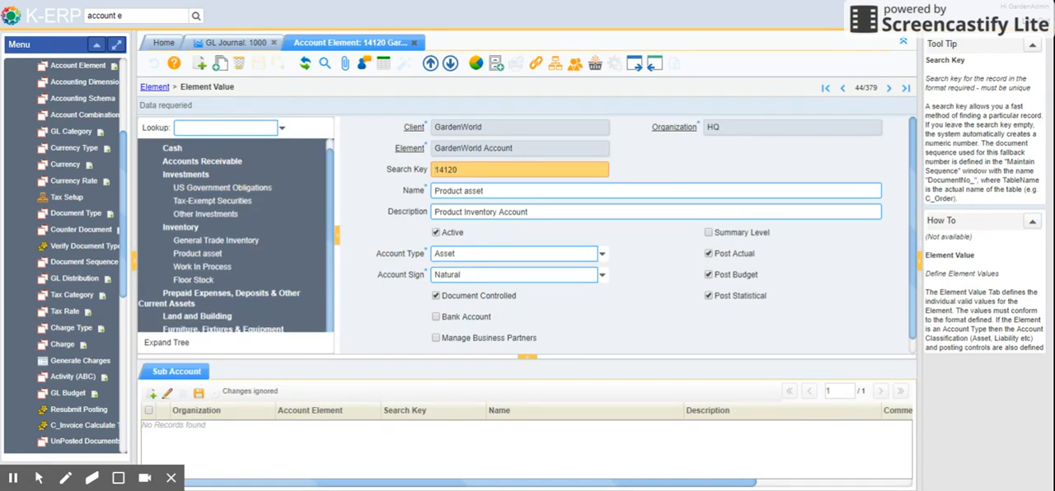
pyautogui.click(415, 43)
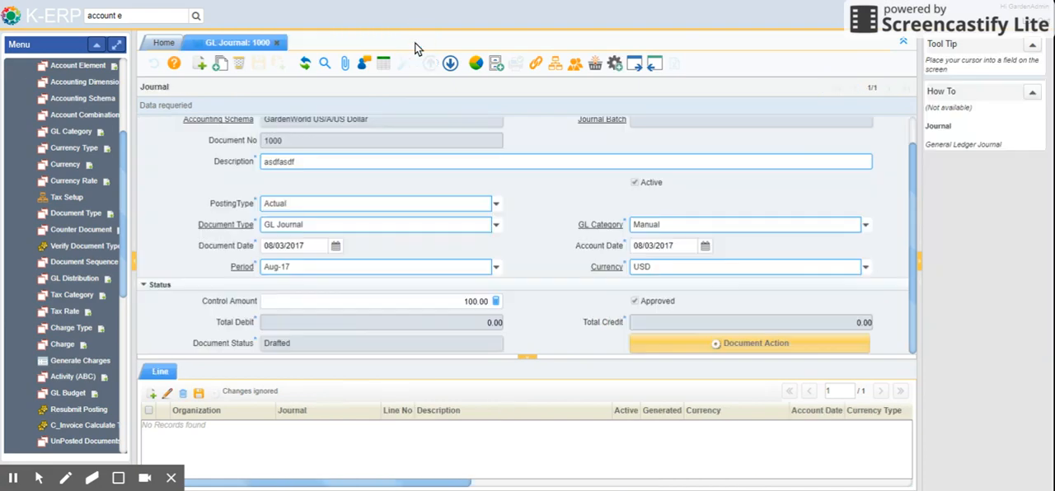
# Search the menu for "financial" and open the Financial Report window
pyautogui.moveTo(142, 14); pyautogui.dragTo(6, 17)
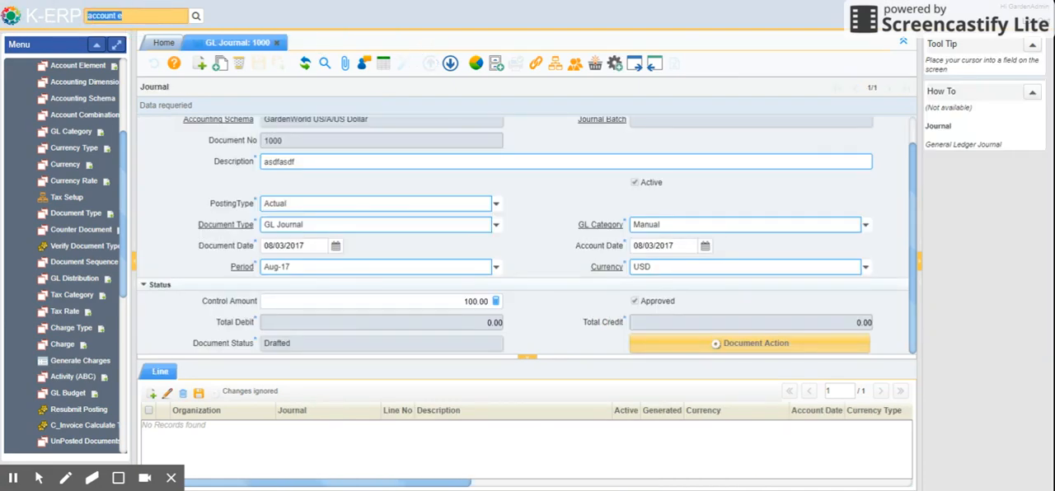
pyautogui.write('tinancial')
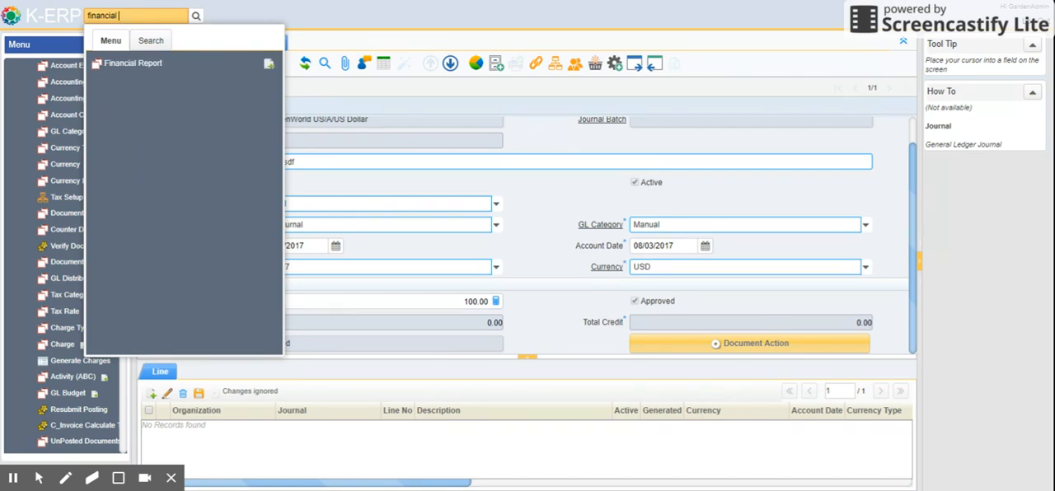
pyautogui.click(129, 64)
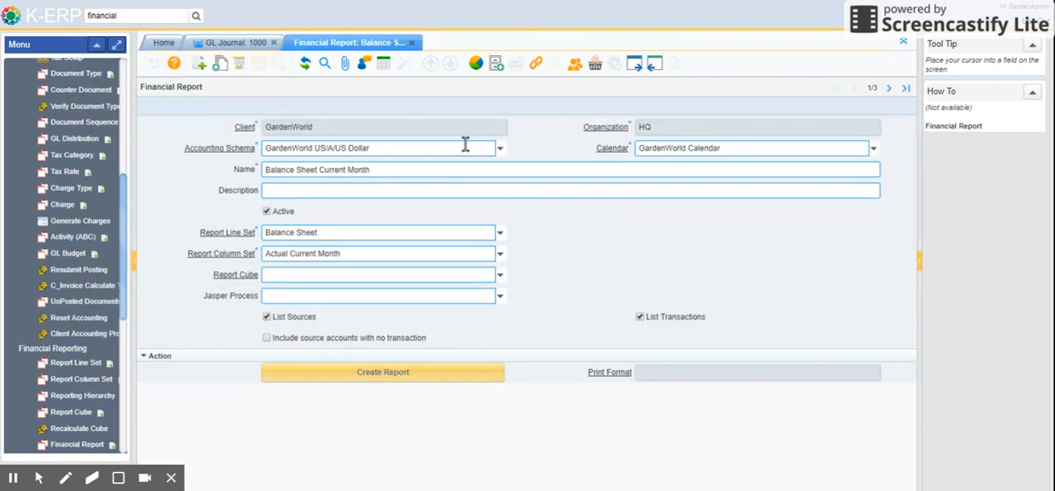
pyautogui.click(464, 145)
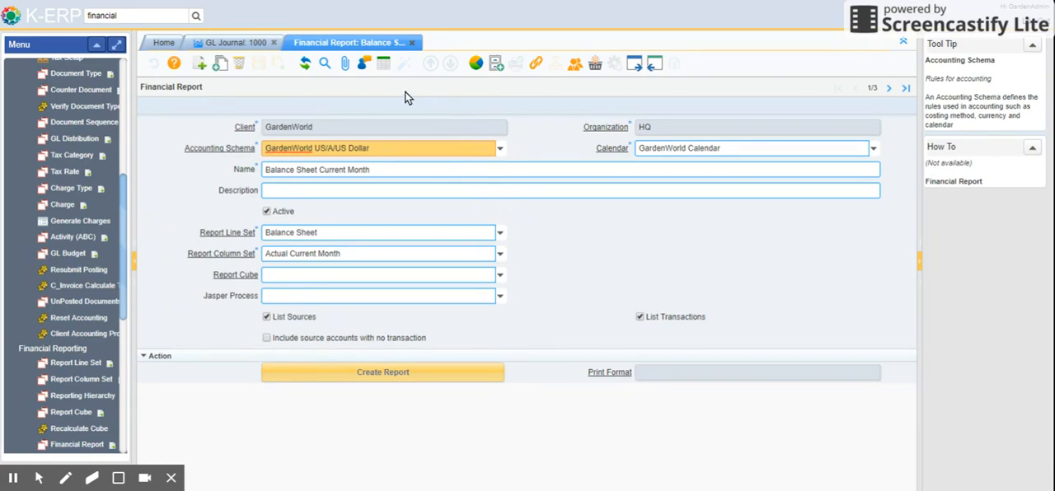
# View the list of predefined financial reports, and return to the form of Balance Sheet Current Month
pyautogui.click(382, 66)
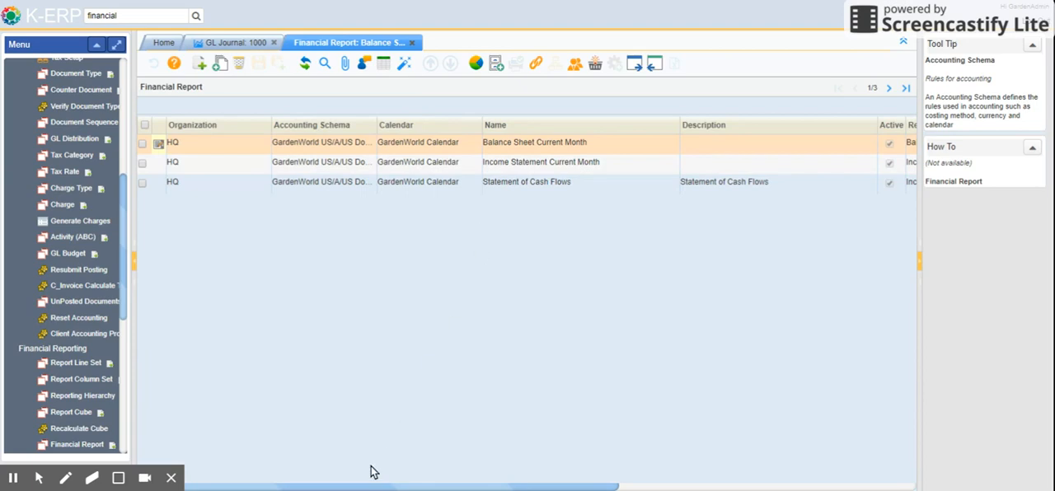
pyautogui.moveTo(362, 486); pyautogui.dragTo(322, 487)
pyautogui.click(534, 147)
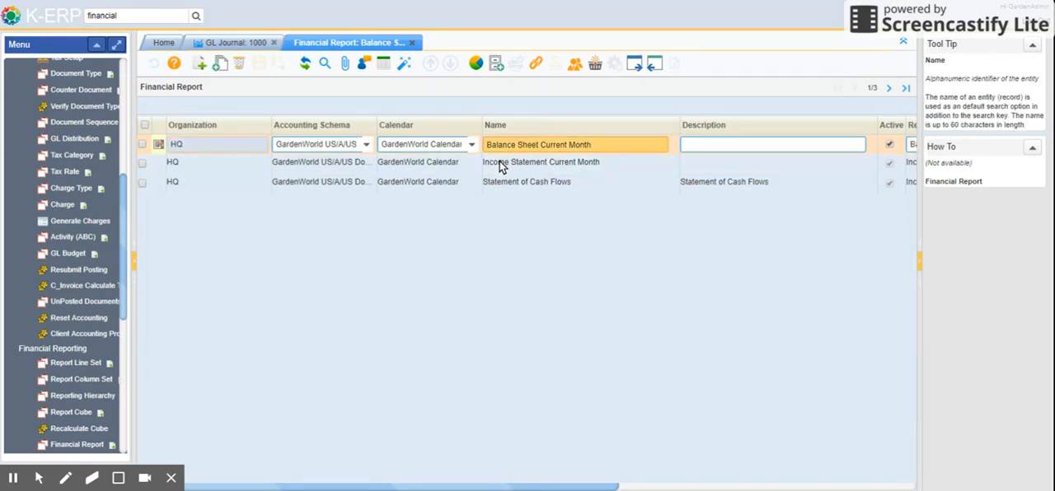
pyautogui.click(381, 66)
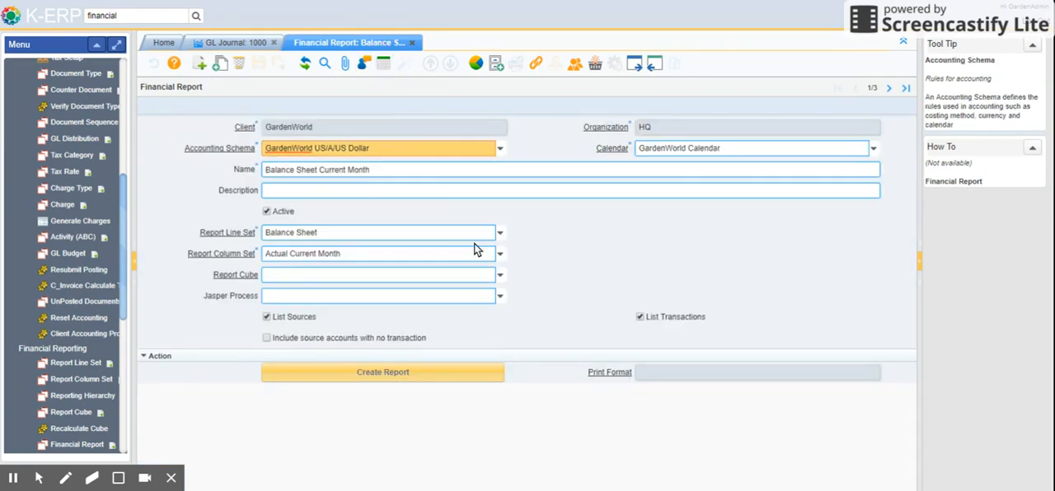
# Open the Balance Sheet report line set from the report and inspect the report source of its Cash line
pyautogui.click(239, 237)
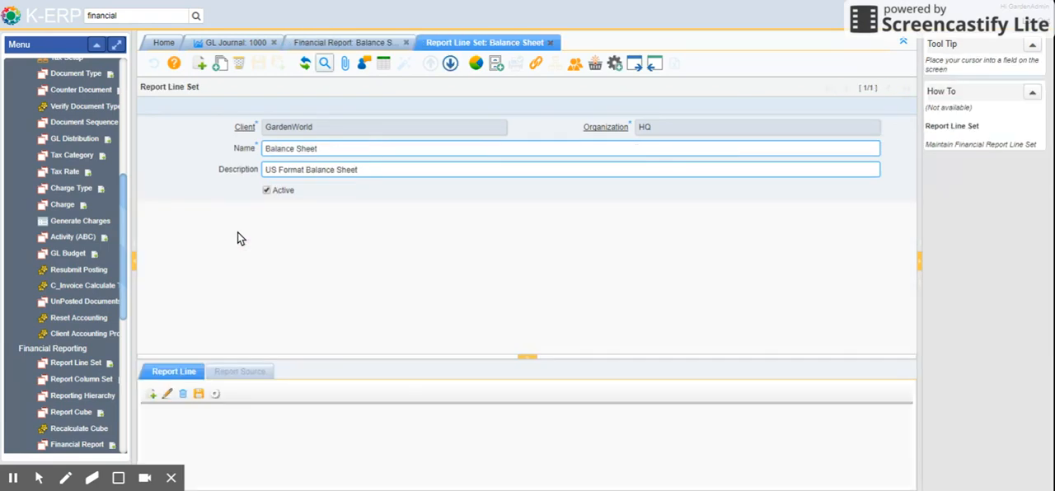
pyautogui.click(174, 371)
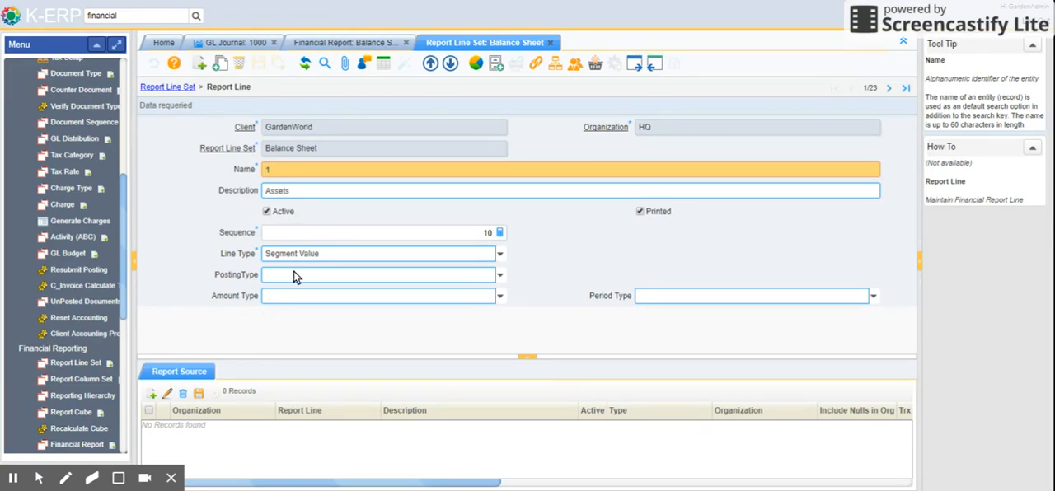
pyautogui.click(888, 87)
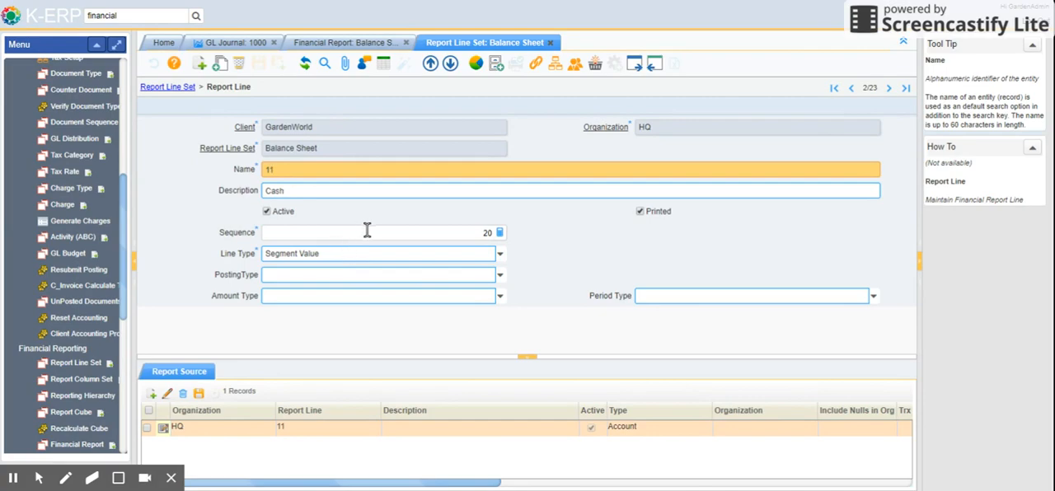
pyautogui.click(181, 373)
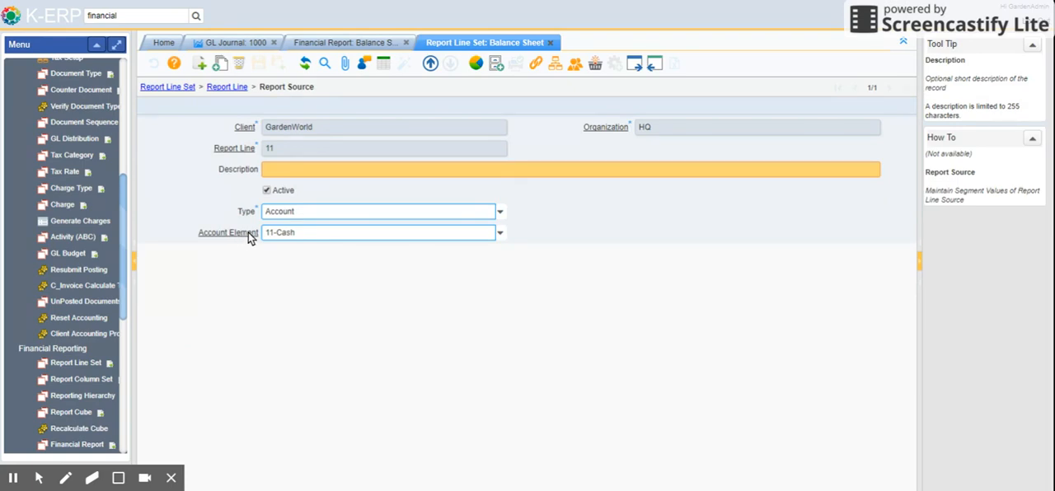
# Check the list of predefined financial reports, and return to the report source of the Balance Sheet's Cash line
pyautogui.click(323, 43)
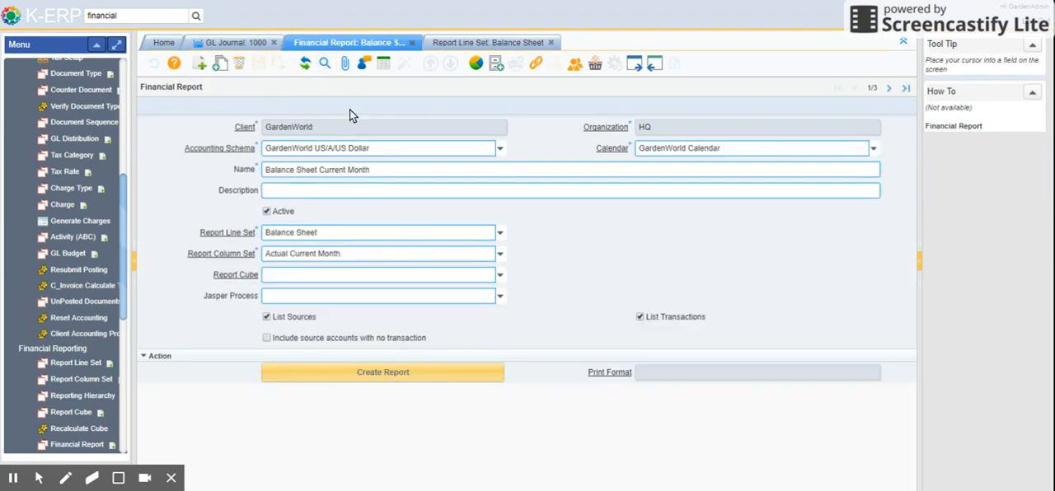
pyautogui.click(381, 65)
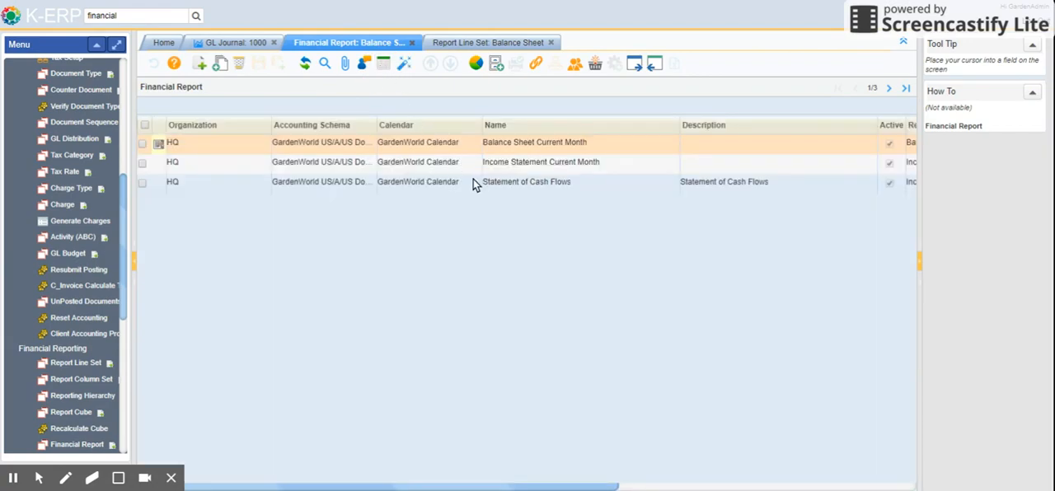
pyautogui.click(473, 43)
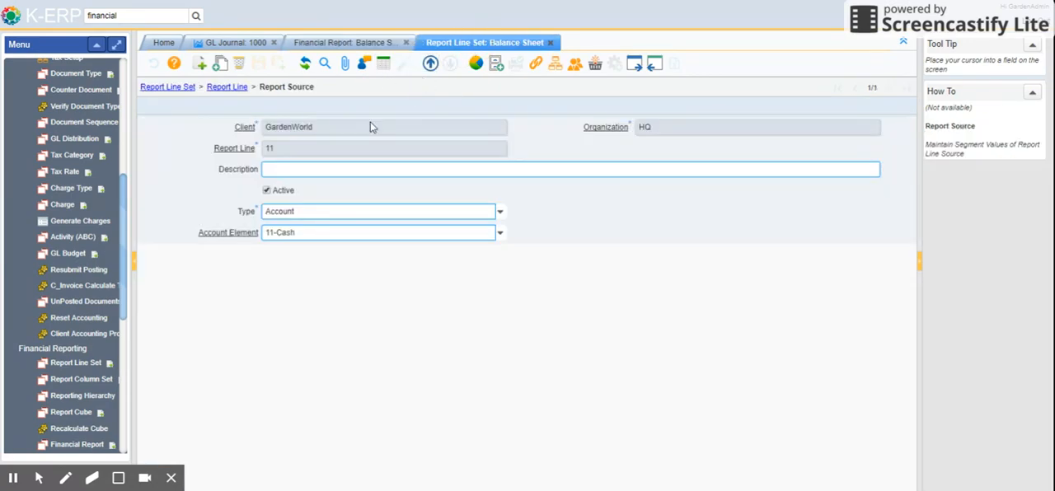
# Go back up to the Balance Sheet line set, enlarge its report line list to examine the lines, and close the window
pyautogui.click(231, 88)
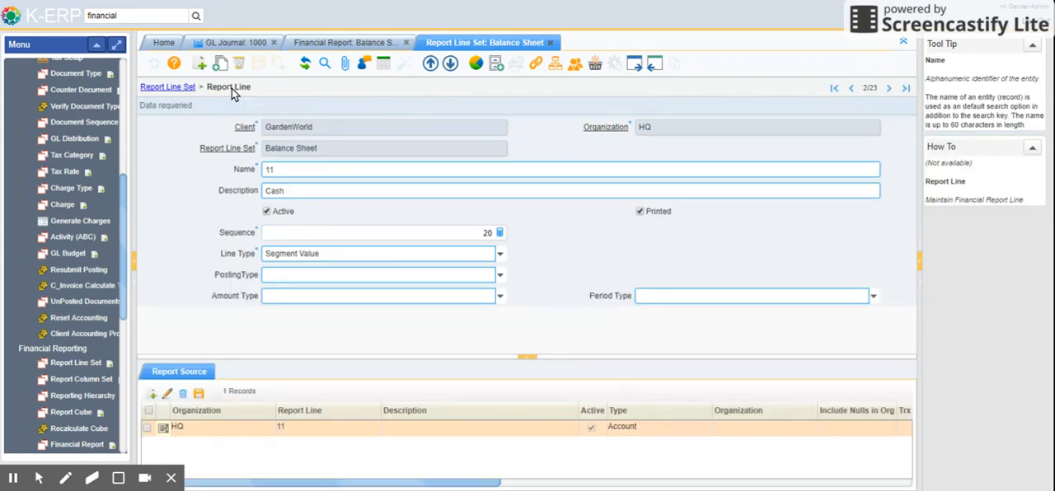
pyautogui.click(169, 88)
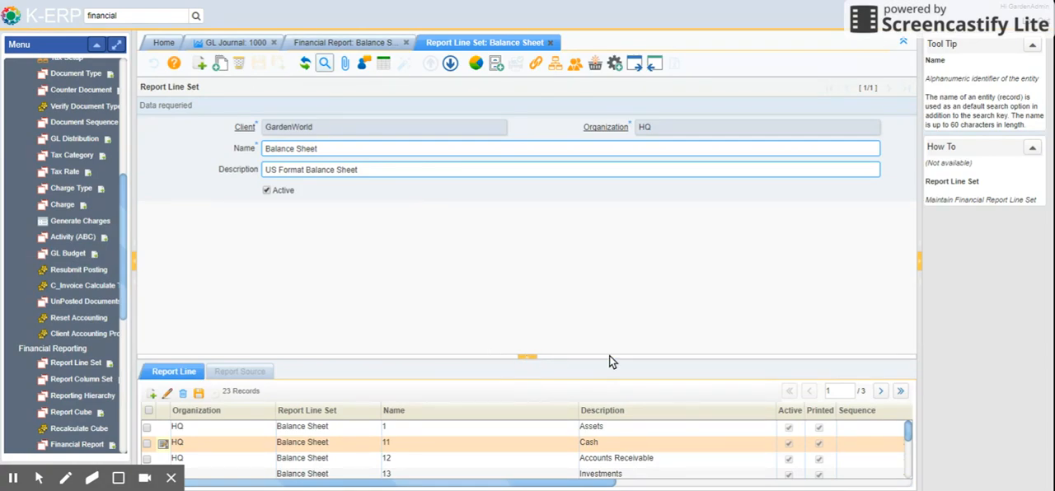
pyautogui.moveTo(611, 361); pyautogui.dragTo(603, 237)
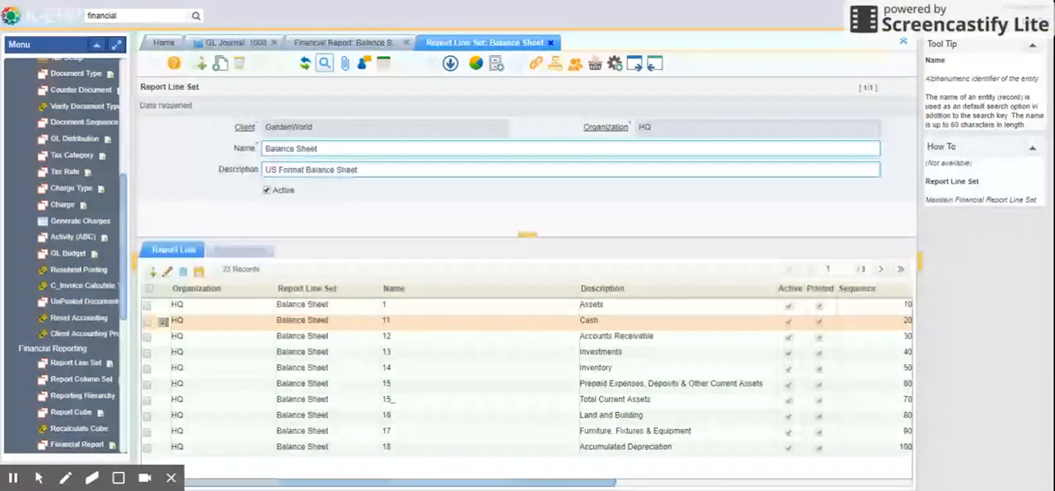
pyautogui.click(551, 43)
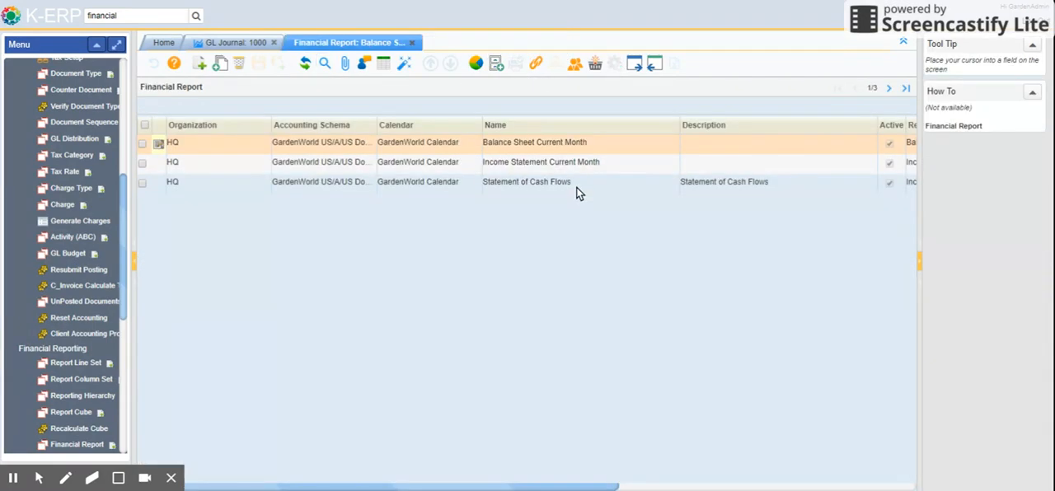
# Look through the Statement of Cash Flows, Balance Sheet and Income Statement reports, and close the Financial Report and GL Journal windows
pyautogui.click(576, 186)
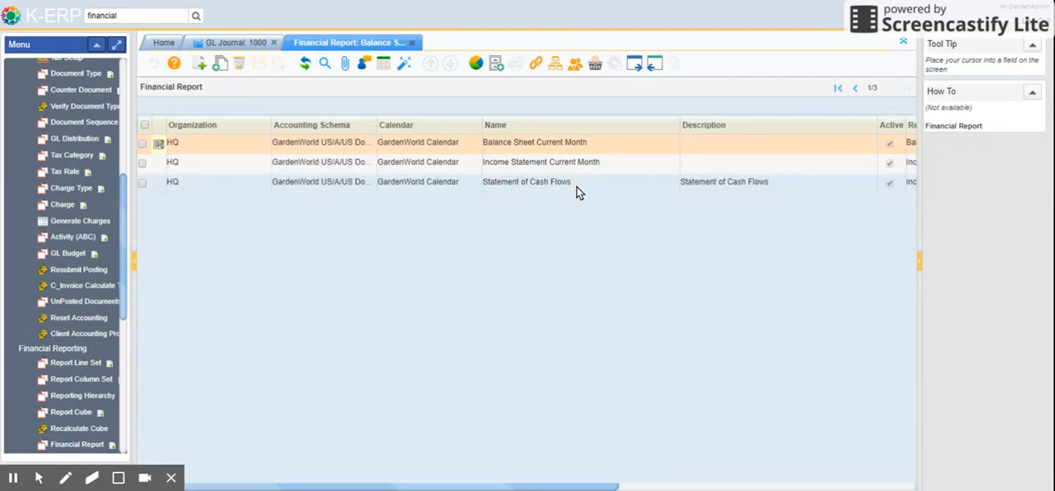
pyautogui.click(590, 145)
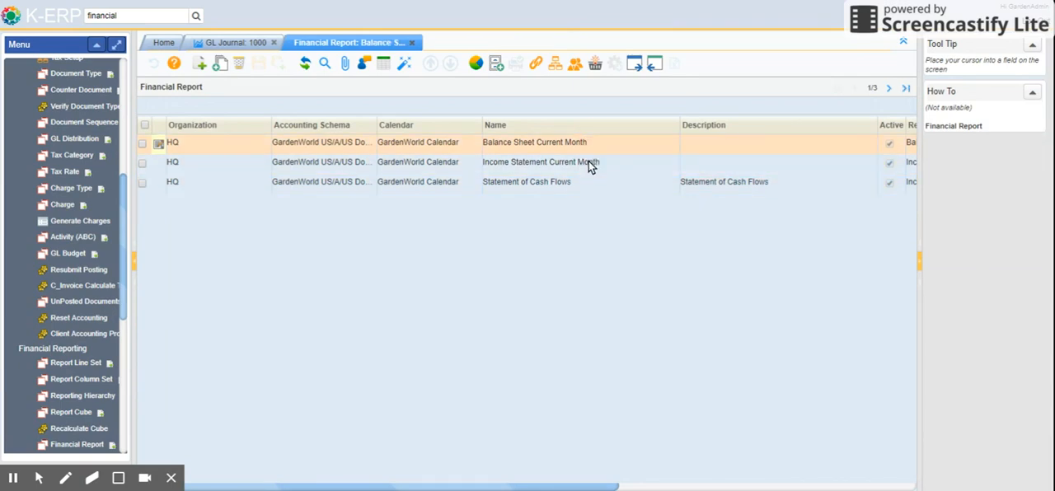
pyautogui.click(590, 164)
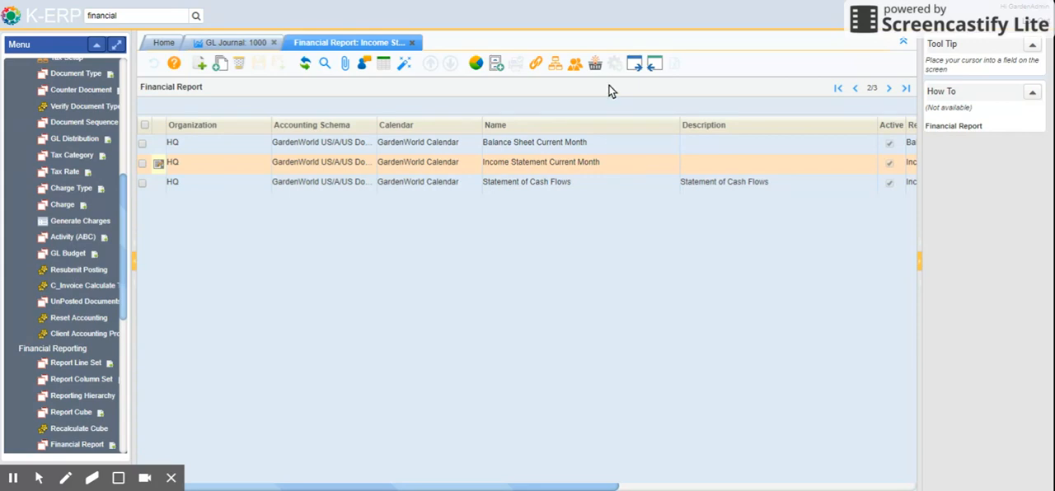
pyautogui.click(413, 43)
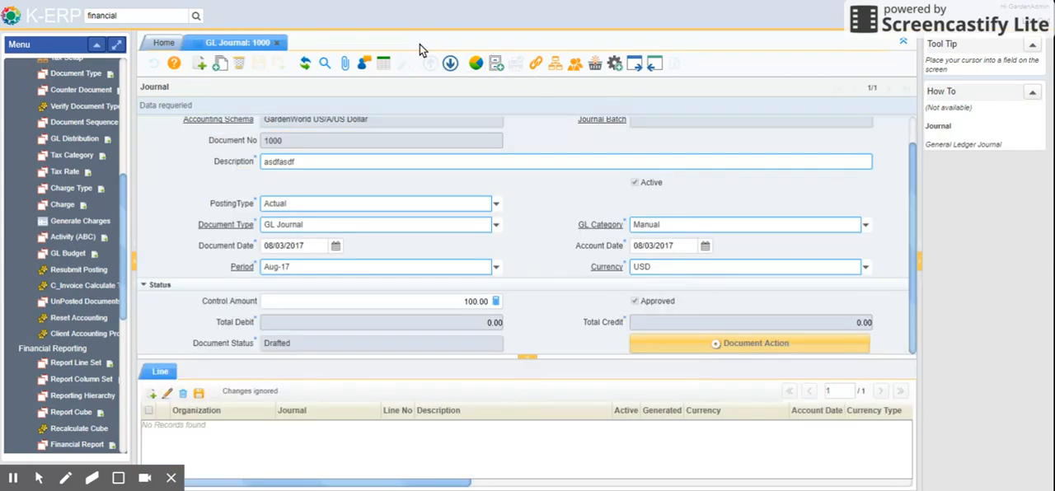
pyautogui.click(277, 43)
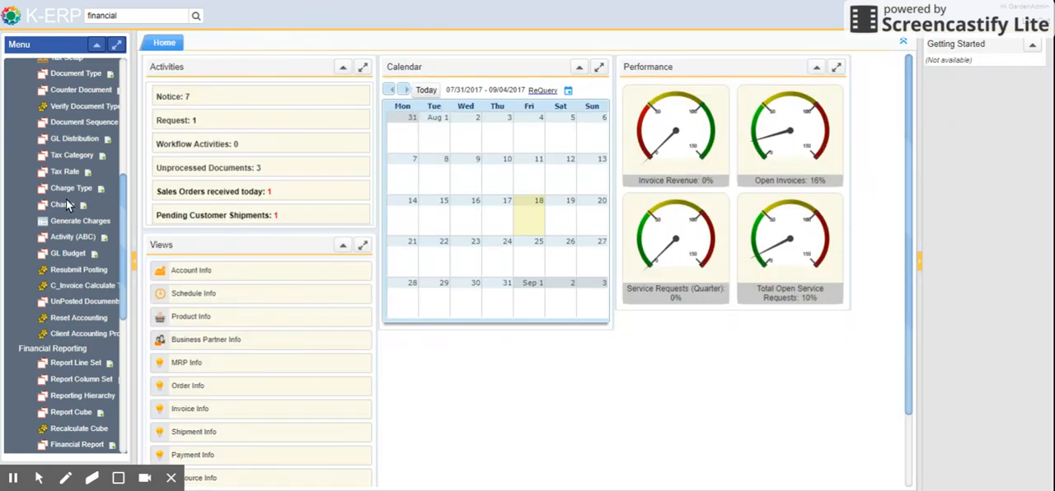
# Collapse Financial Reporting and expand Performance Measurement in the navigation tree, widened enough to show the full entry names
pyautogui.scroll(-3, 65, 200)
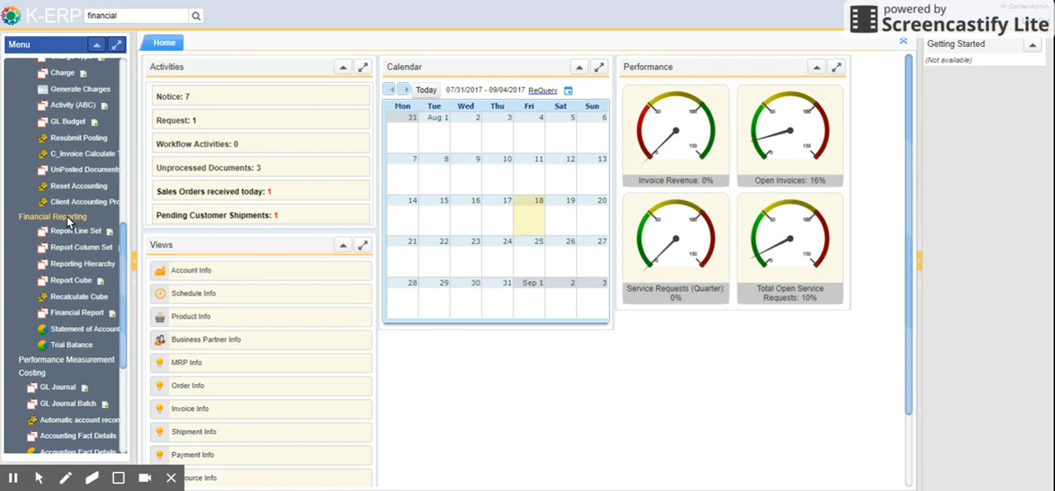
pyautogui.click(66, 217)
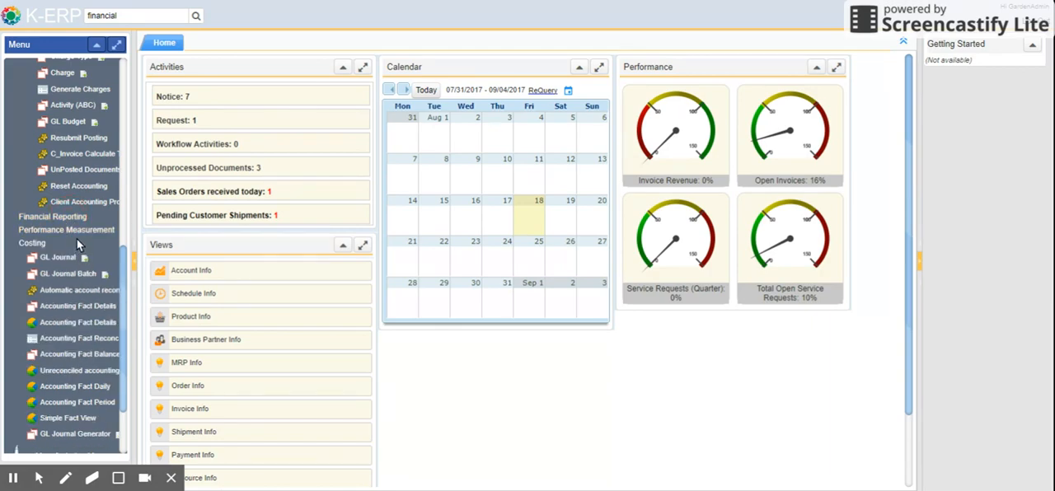
pyautogui.click(77, 230)
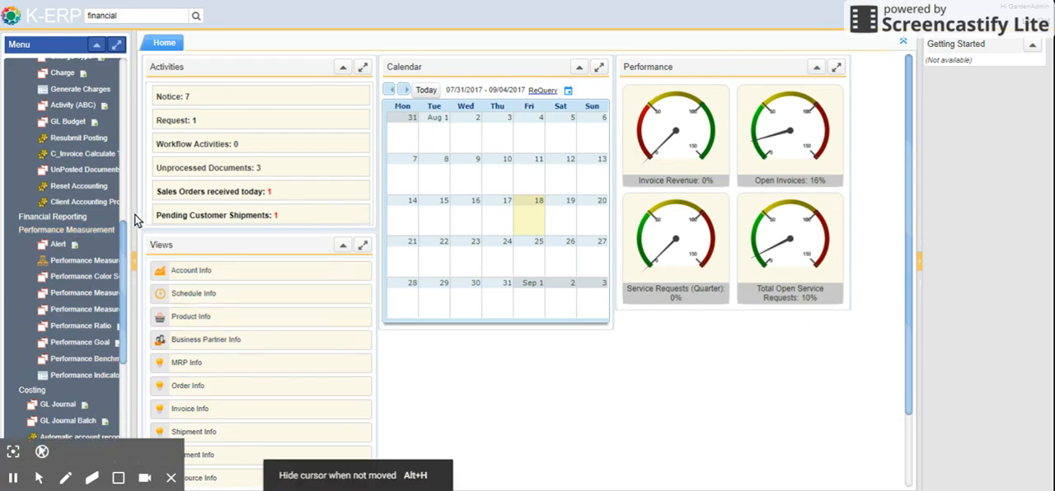
pyautogui.moveTo(134, 253); pyautogui.dragTo(192, 253)
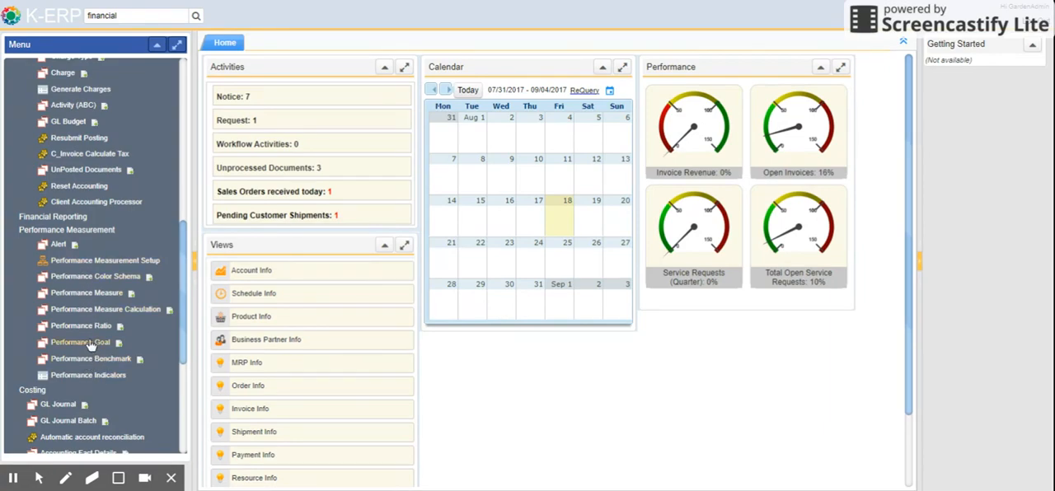
# Review the remaining performance, GL journal and accounting fact entries, and collapse the Finance and Accounting section
pyautogui.scroll(-2, 90, 341)
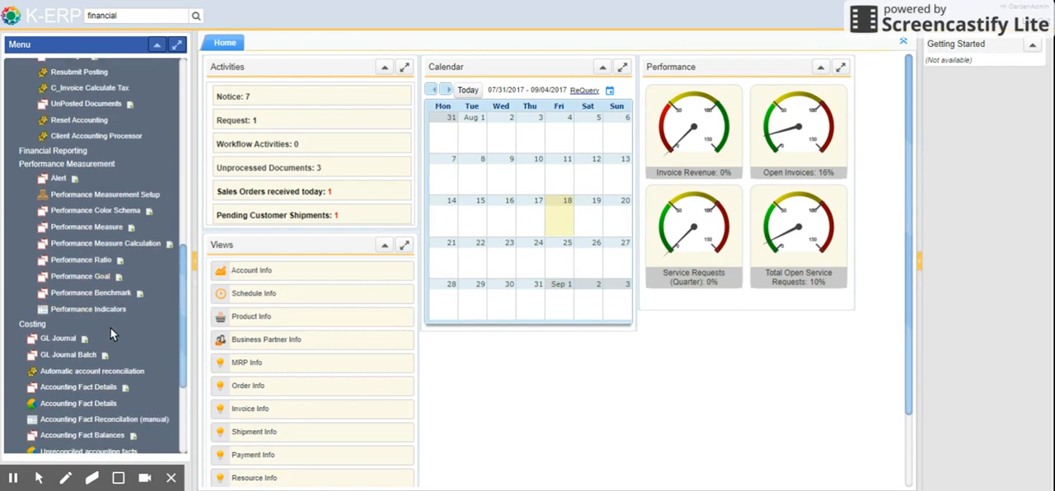
pyautogui.scroll(-4, 111, 328)
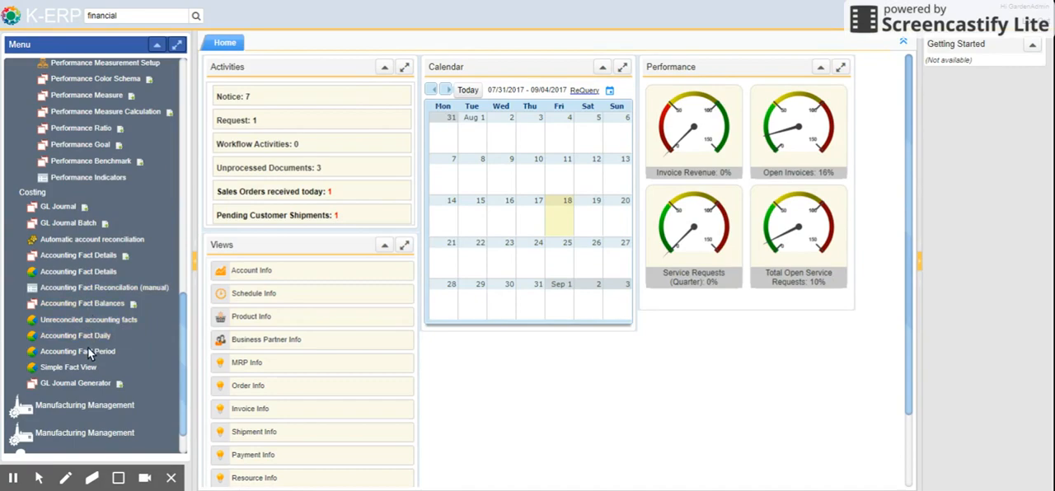
pyautogui.scroll(-2, 99, 338)
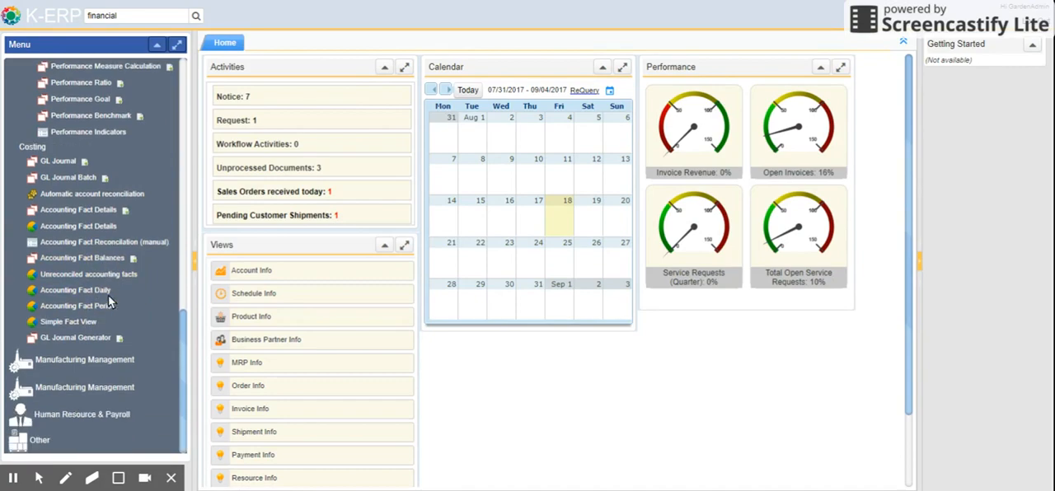
pyautogui.scroll(10, 94, 312)
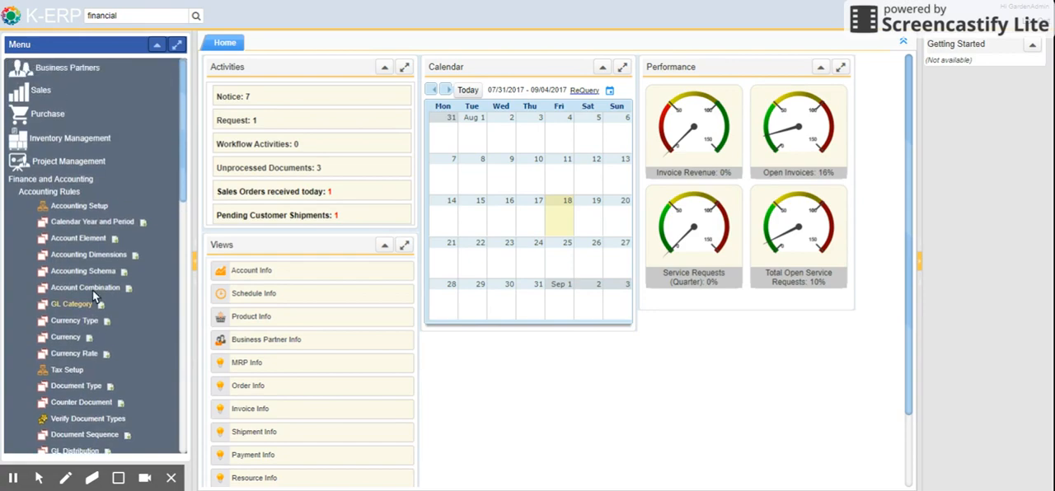
pyautogui.click(69, 178)
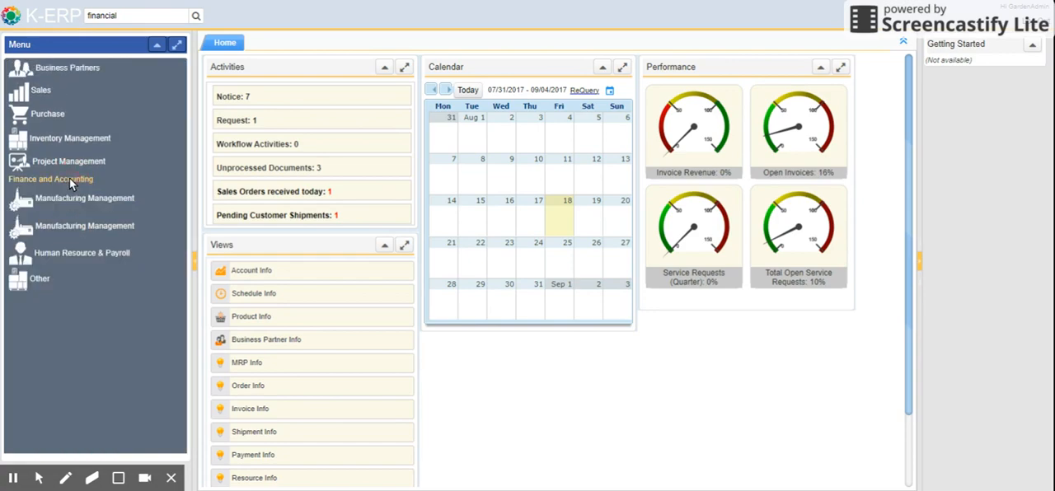